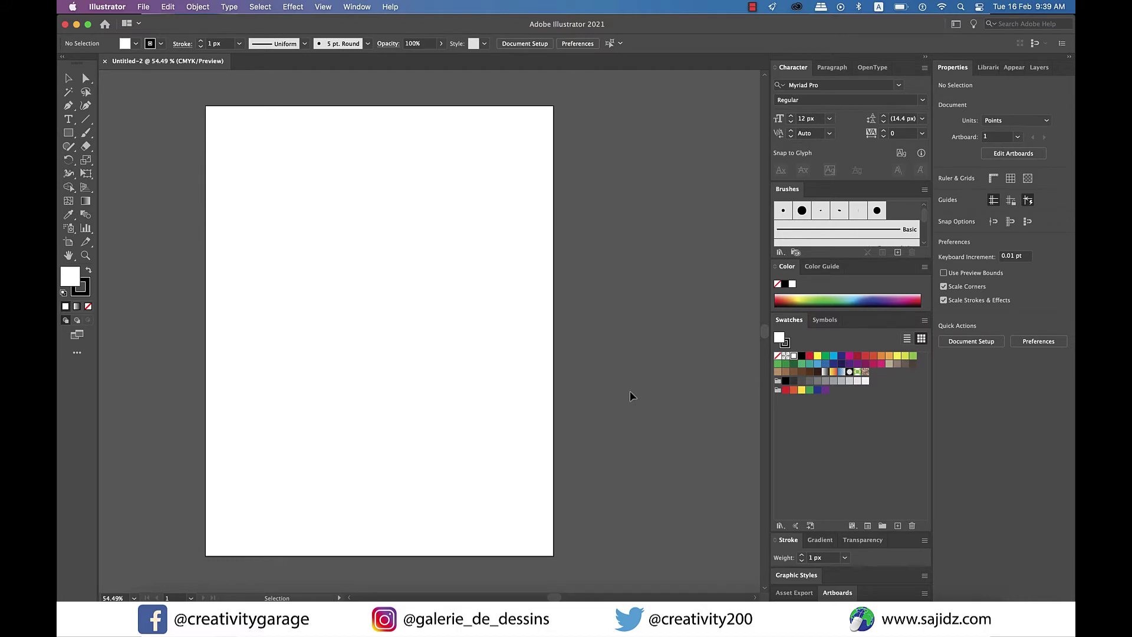
# - Pan and zoom out to about 3% to reveal the canvas edges around the small artboard
pyautogui.scroll(-2, 629, 395)
pyautogui.hscroll(3, 629, 395)
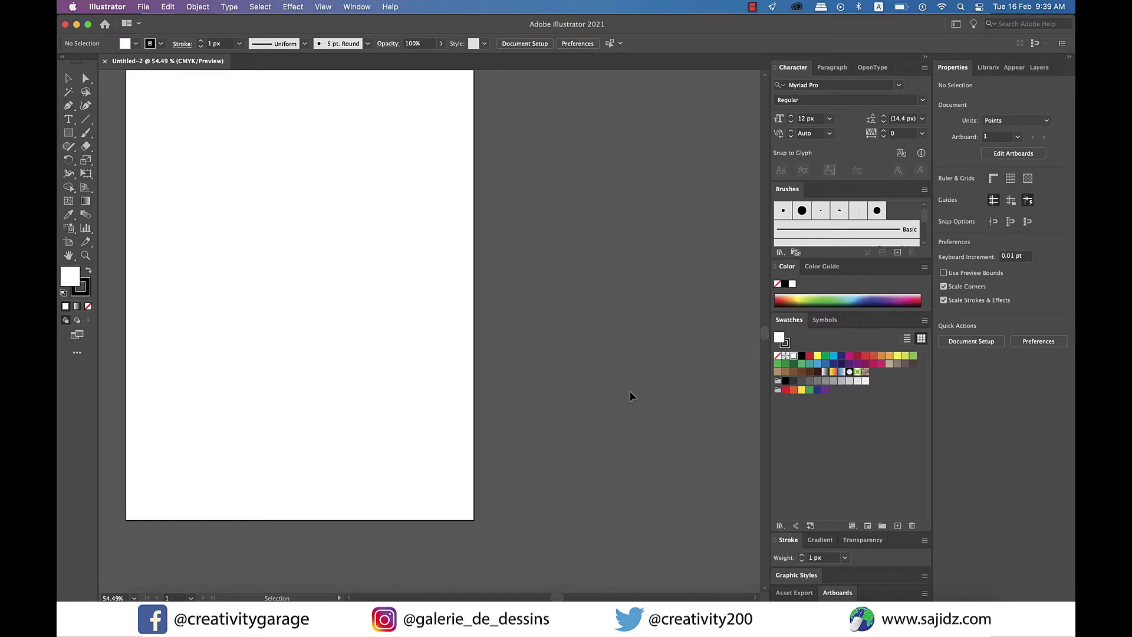
pyautogui.scroll(-3, 629, 391)
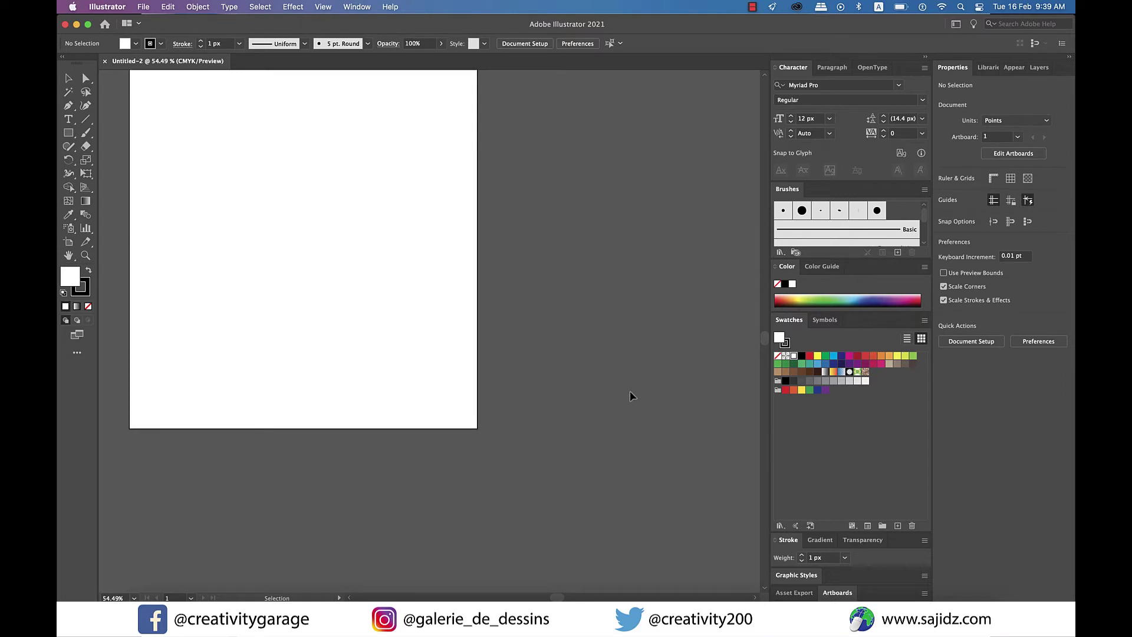
pyautogui.scroll(-8, 630, 391)
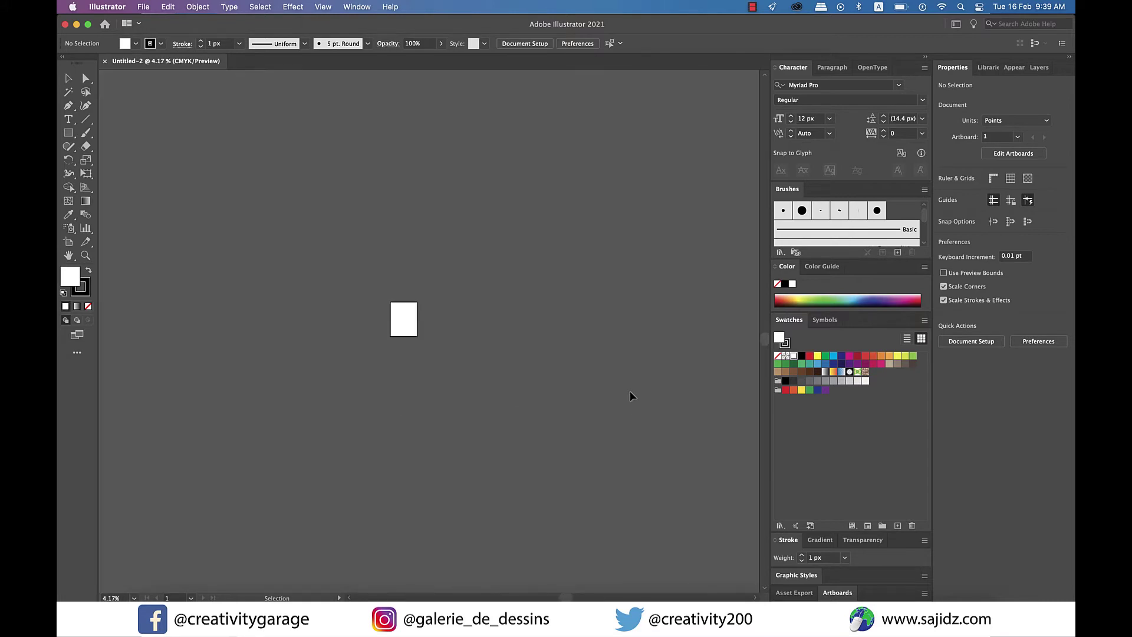
pyautogui.scroll(-1, 630, 390)
pyautogui.scroll(2, 630, 391)
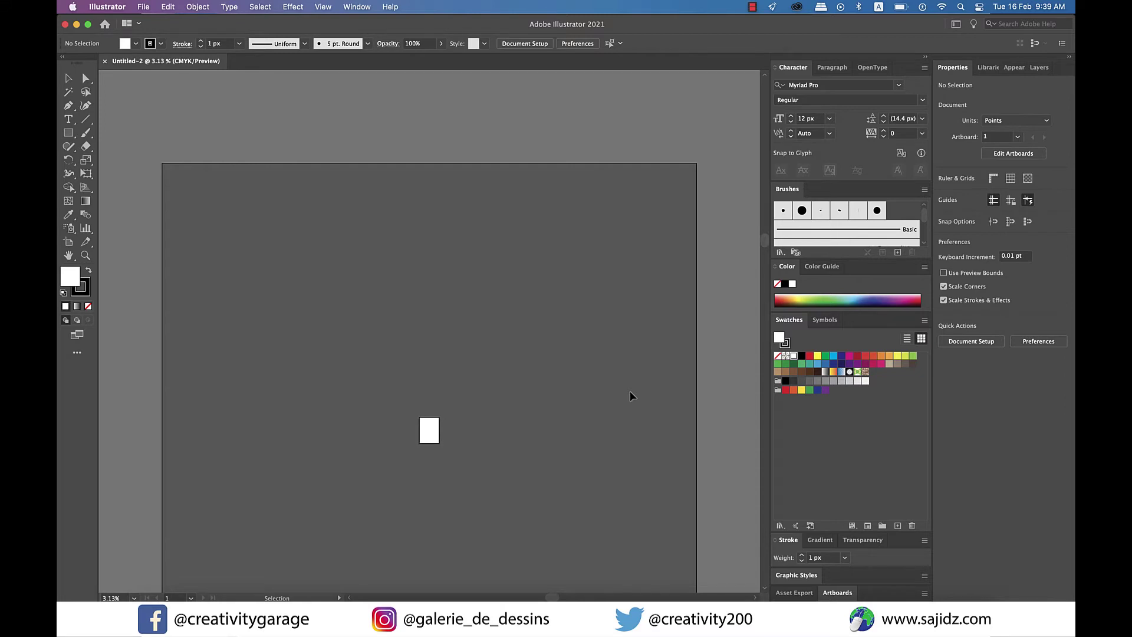
pyautogui.scroll(-3, 629, 394)
# - Fit all artboards in the window, then zoom out one step to 33.33%
pyautogui.click(317, 7)
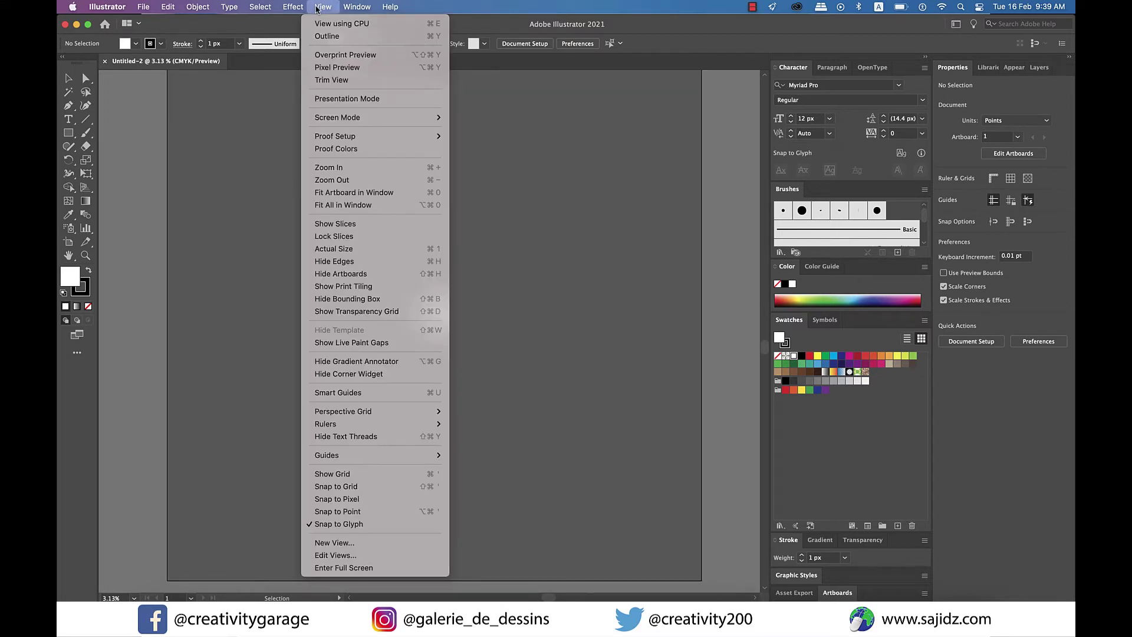
pyautogui.click(363, 205)
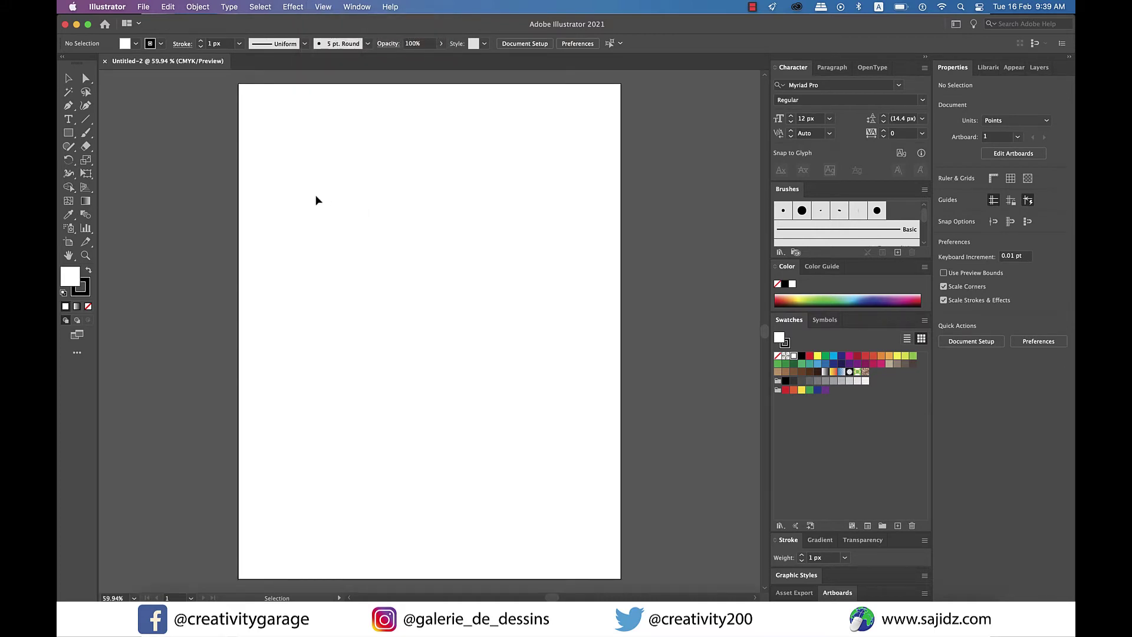
pyautogui.press('super+minus')
pyautogui.press('super+minus')
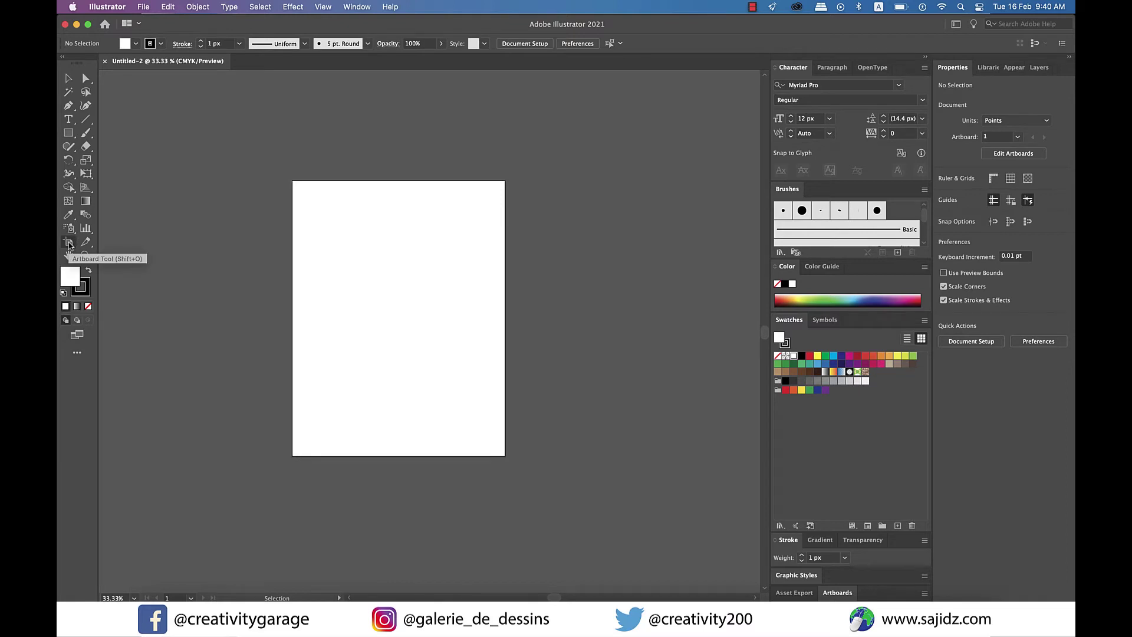
# - With the Artboard tool, duplicate artboard 1 to its right as 'Artboard 1 copy'
pyautogui.click(69, 242)
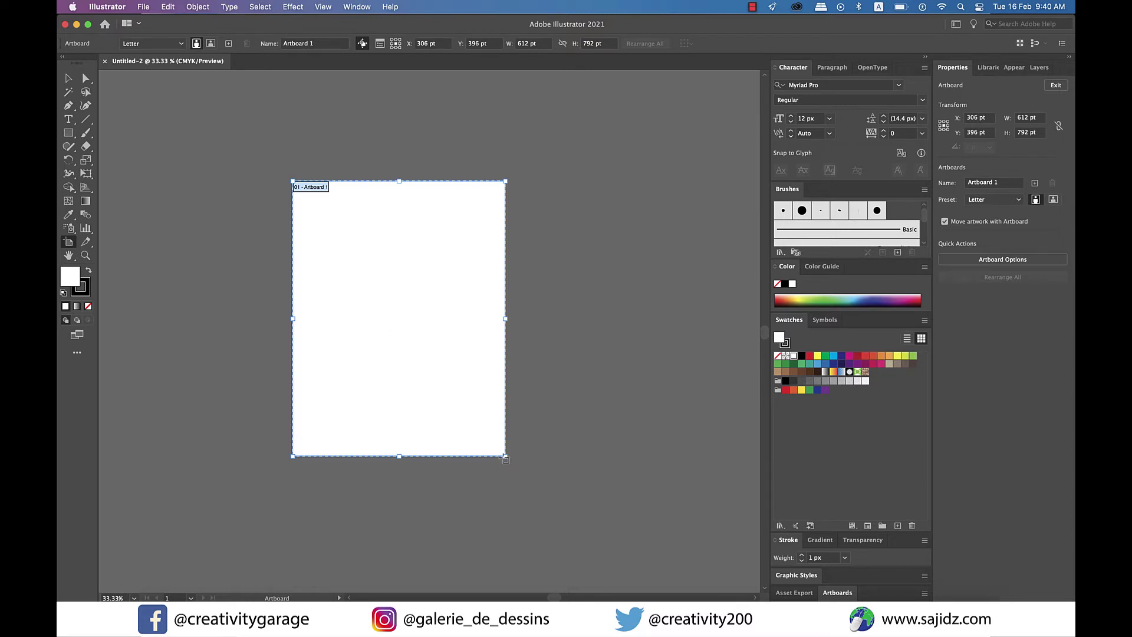
pyautogui.hscroll(1, 412, 376)
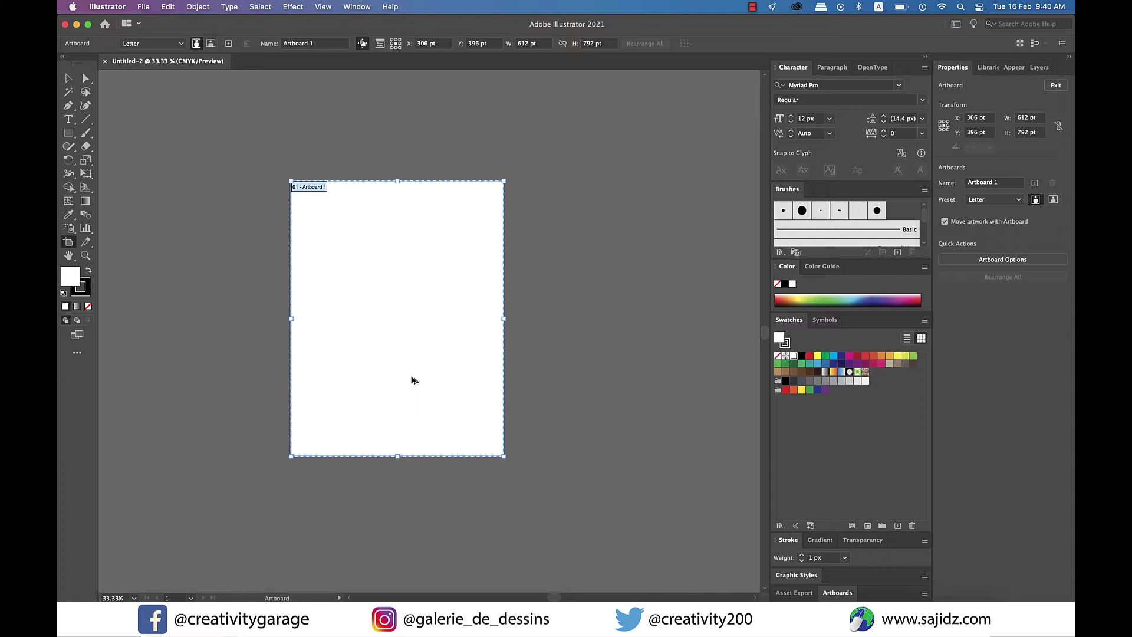
pyautogui.moveTo(412, 376); pyautogui.dragTo(664, 386)
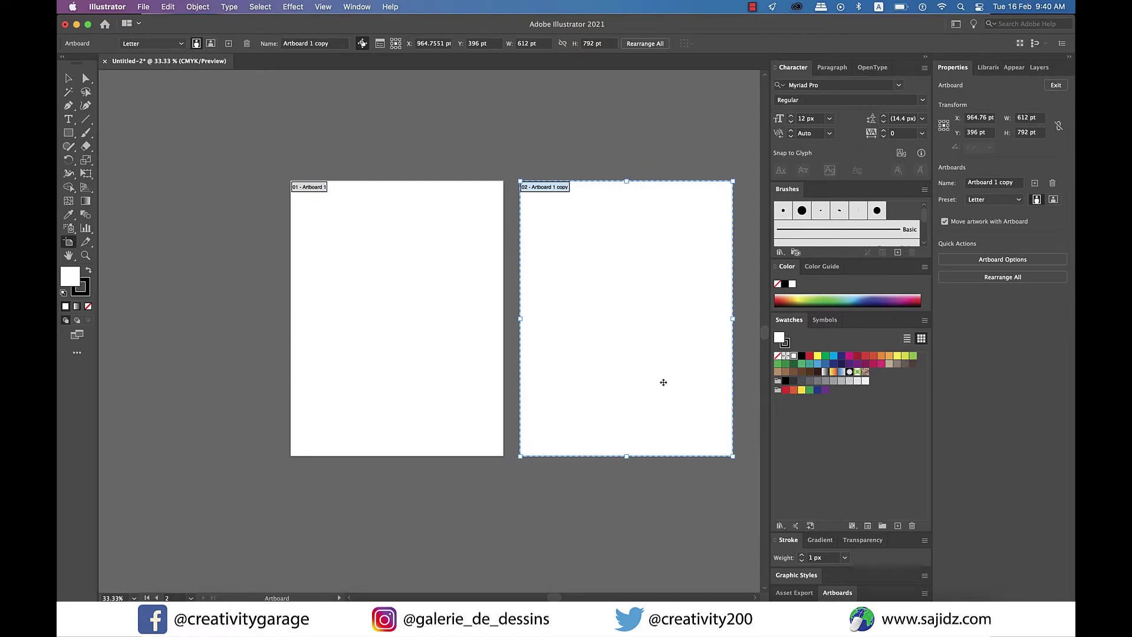
pyautogui.press('shift')
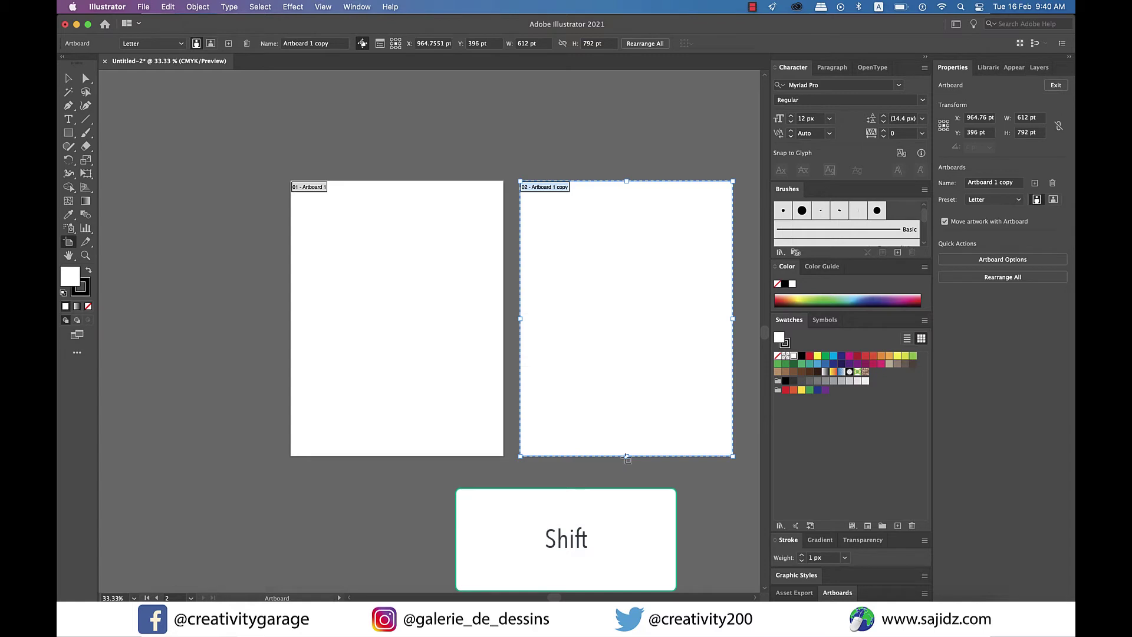
# - Resize the second artboard into a 303×180 pt card
pyautogui.moveTo(626, 458); pyautogui.dragTo(601, 453)
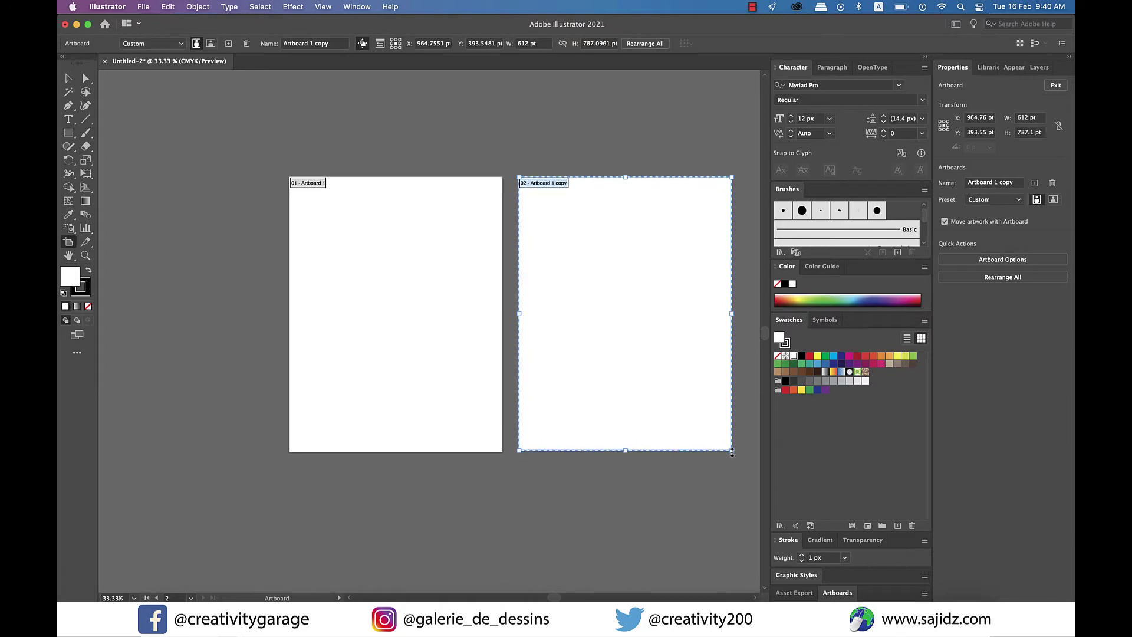
pyautogui.moveTo(730, 451); pyautogui.dragTo(623, 240)
pyautogui.hscroll(2, 615, 241)
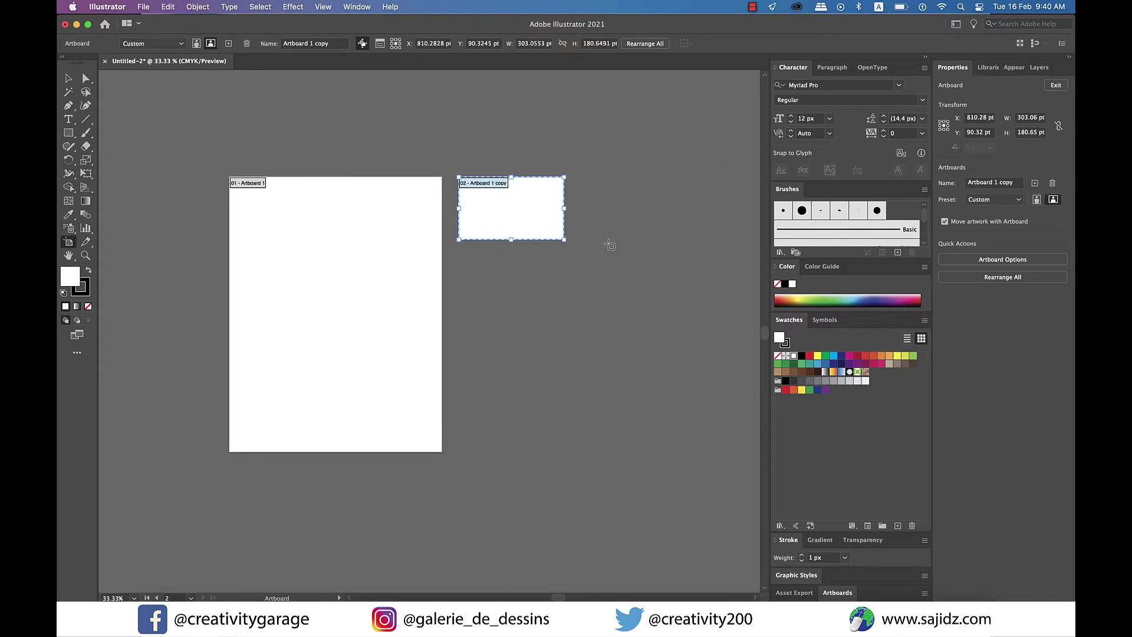
pyautogui.hscroll(2, 485, 273)
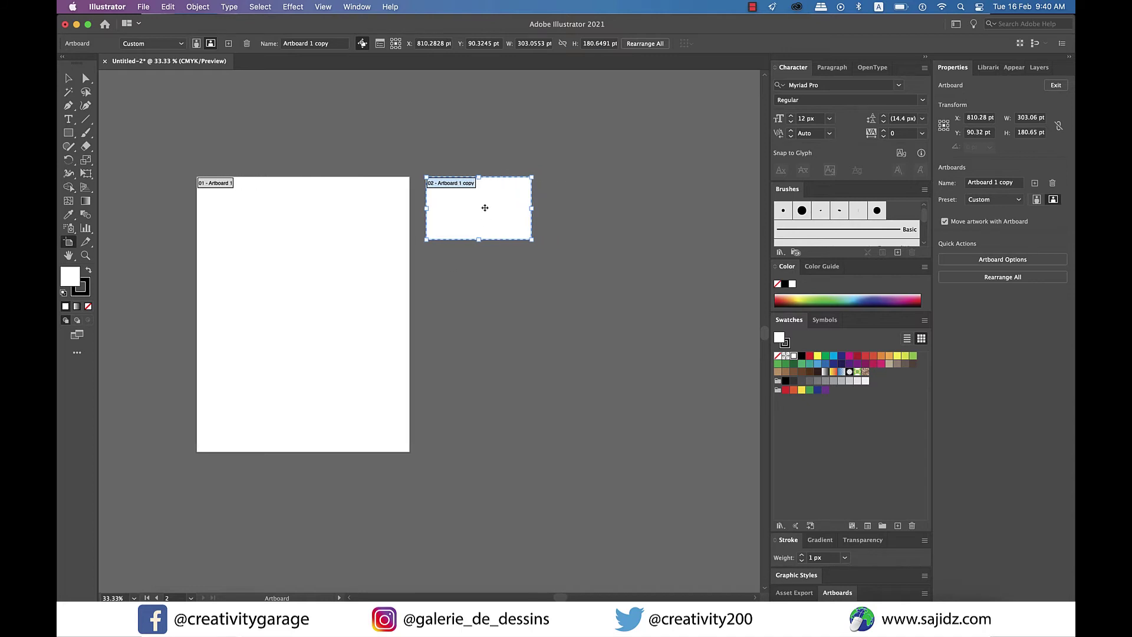
# - Duplicate the card artboard and reshape the copy into a tall narrow strip
pyautogui.moveTo(484, 207); pyautogui.dragTo(604, 453)
pyautogui.moveTo(649, 314); pyautogui.dragTo(604, 317)
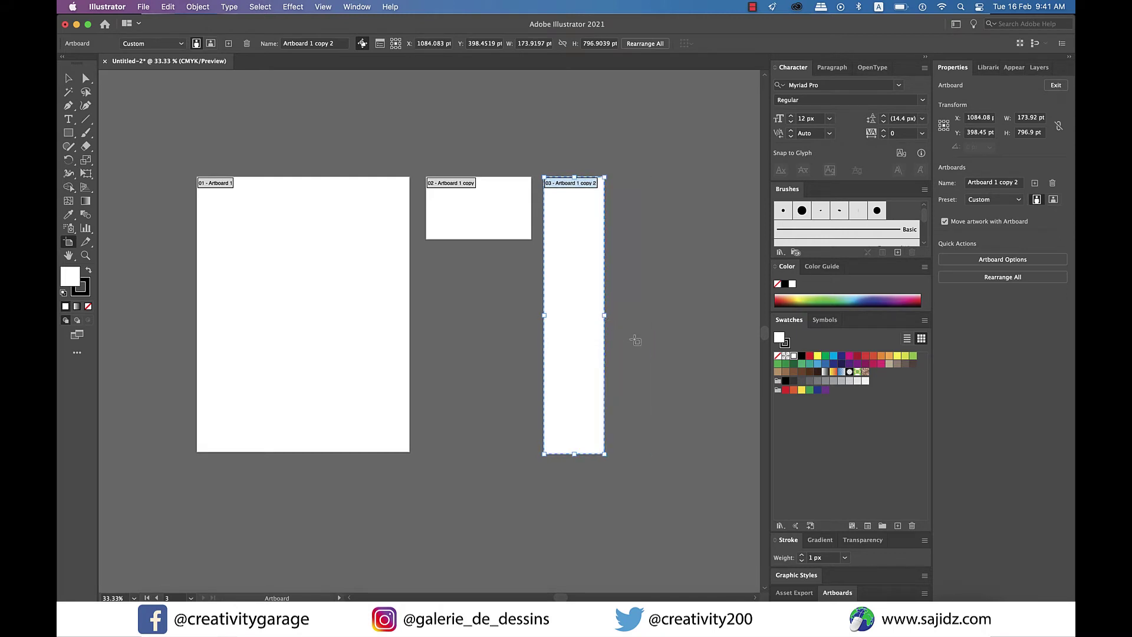
pyautogui.hscroll(1, 575, 340)
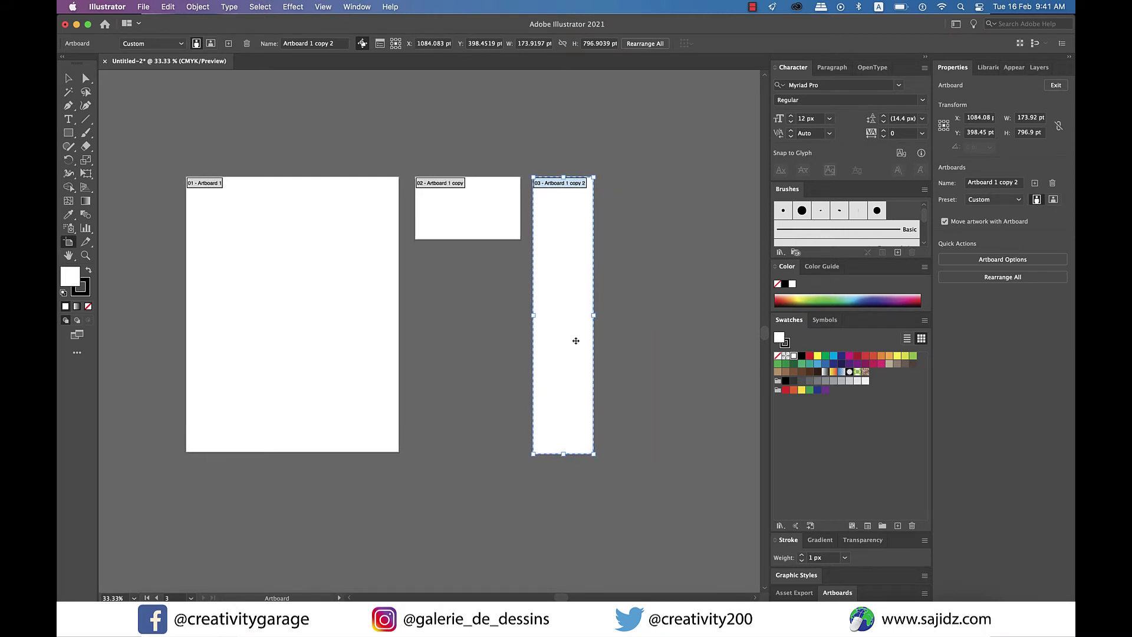
pyautogui.hscroll(4, 576, 340)
# - Duplicate the strip and resize it into a 263.82 × 429.11 pt medium panel
pyautogui.moveTo(522, 294); pyautogui.dragTo(597, 294)
pyautogui.moveTo(623, 454); pyautogui.dragTo(654, 324)
pyautogui.click(70, 83)
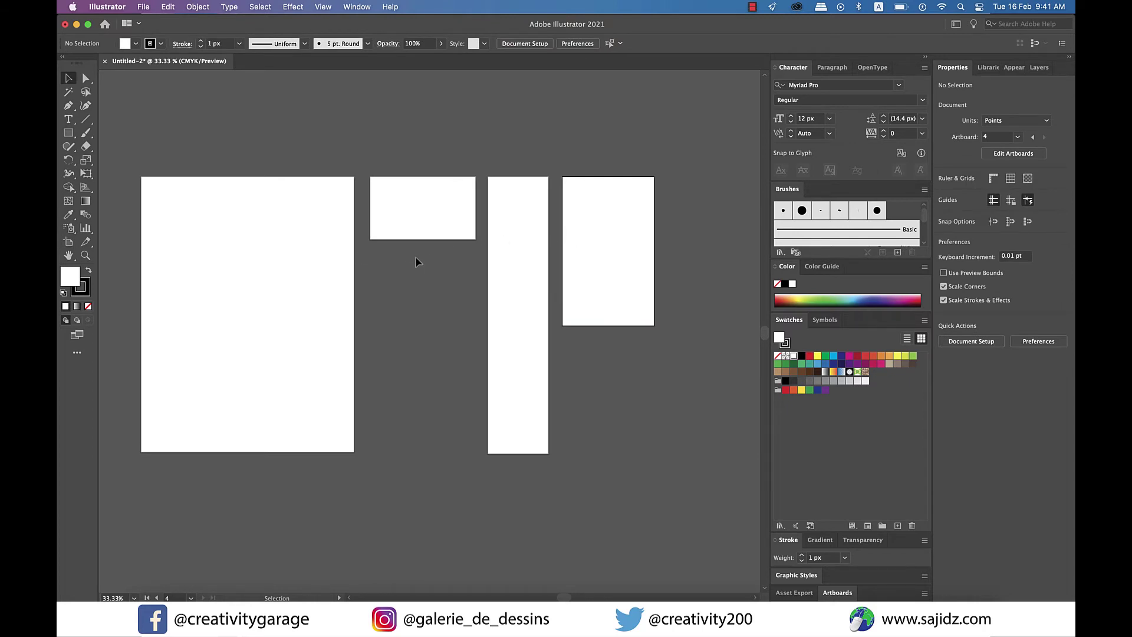
pyautogui.click(1017, 154)
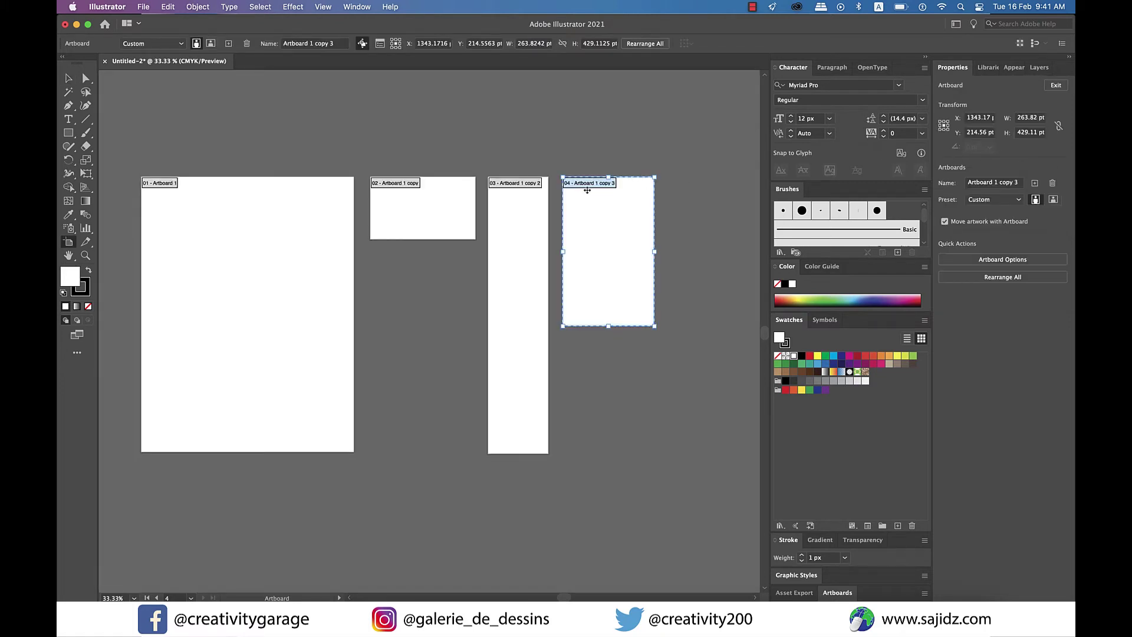
# - Name the fourth artboard 'Side panel'
pyautogui.click(1022, 182)
pyautogui.write('Side panel')
pyautogui.press('Return')
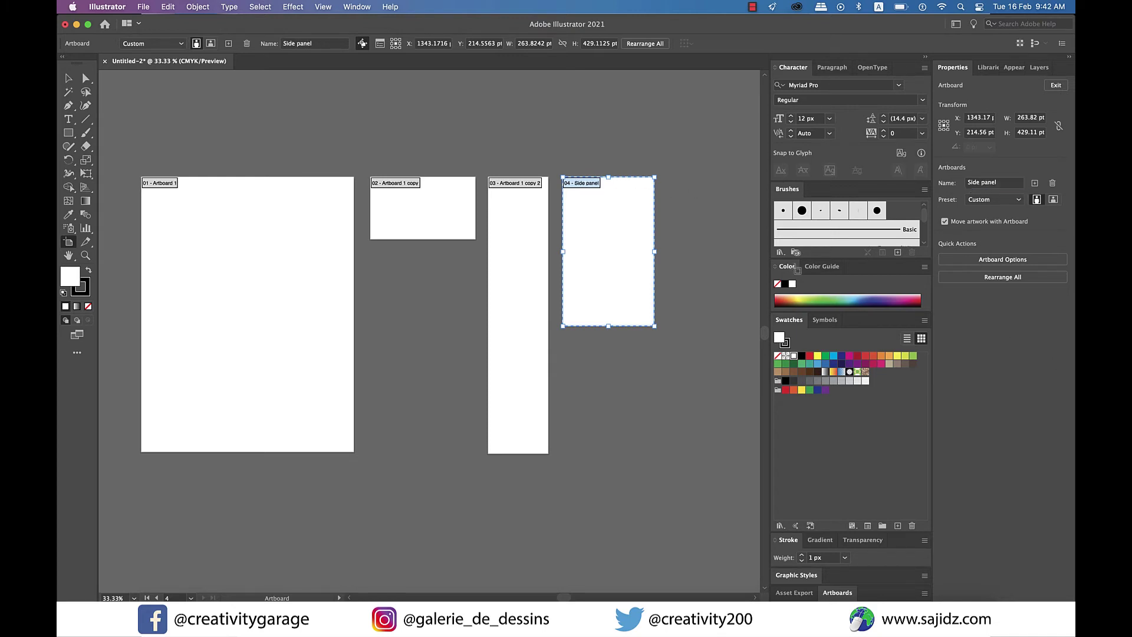
# - Rename the tall third artboard 'Side panel long'
pyautogui.click(517, 183)
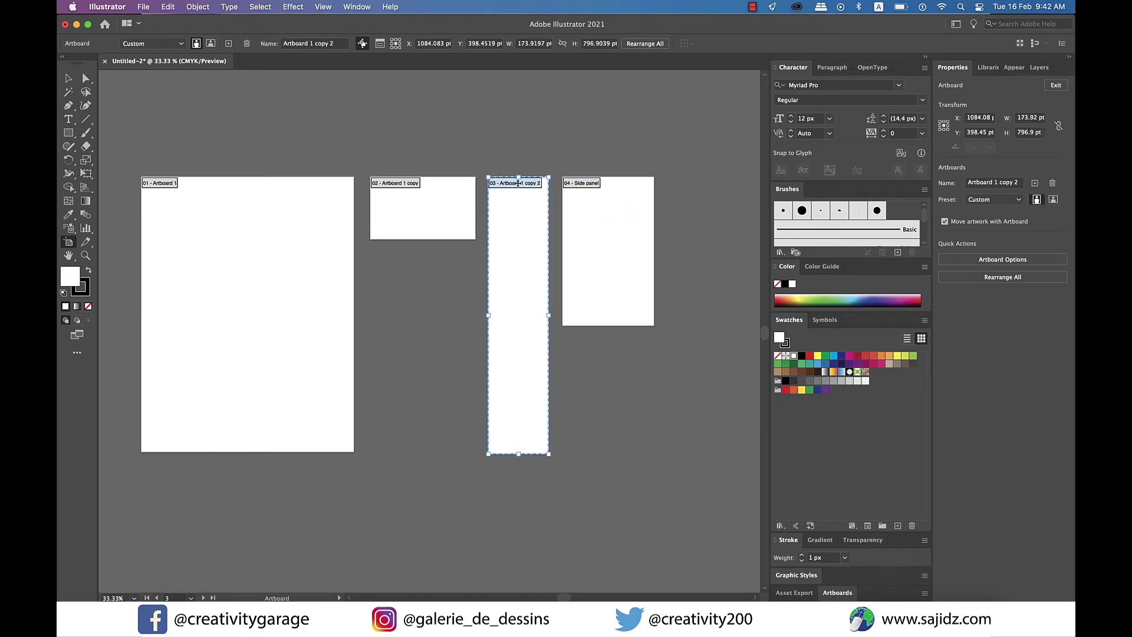
pyautogui.click(1011, 182)
pyautogui.moveTo(1010, 184); pyautogui.dragTo(959, 185)
pyautogui.write('Side panel long')
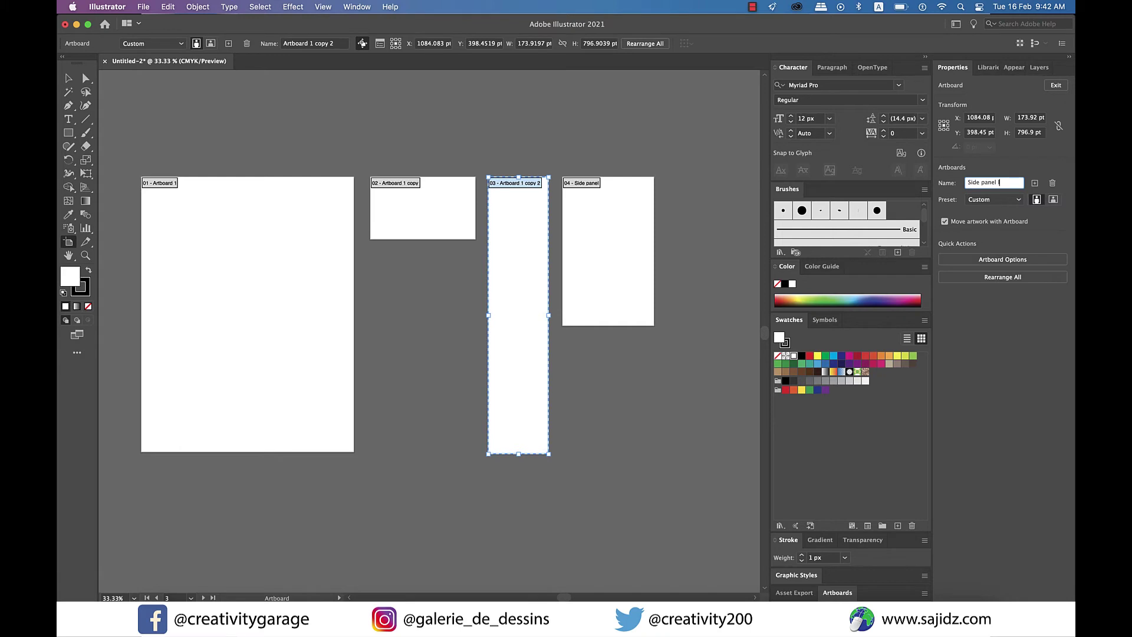
pyautogui.click(631, 357)
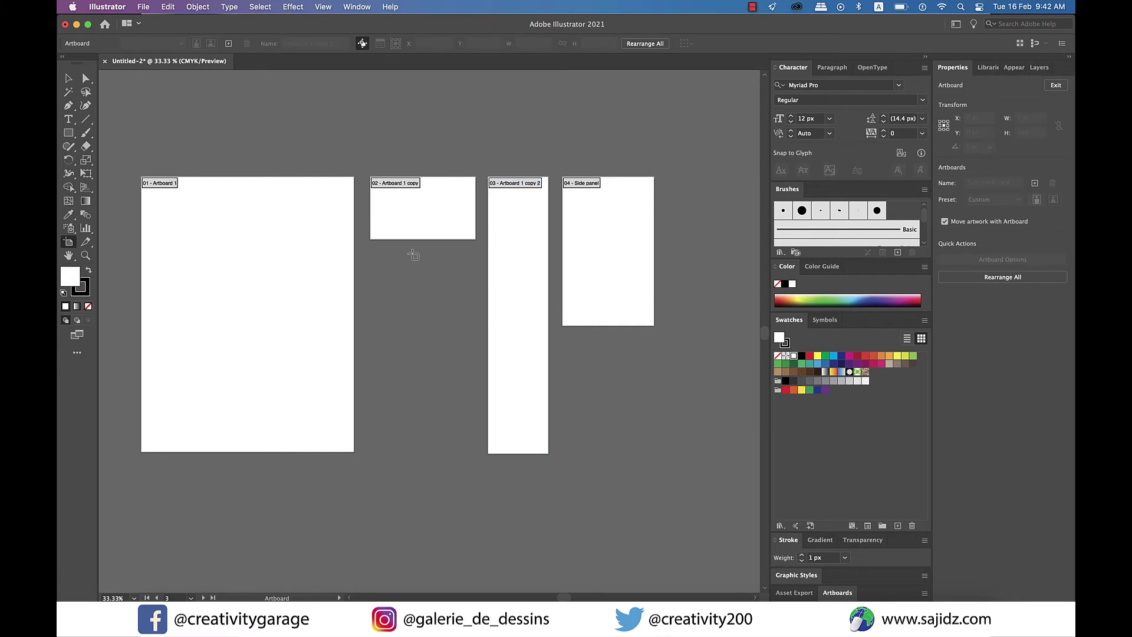
pyautogui.click(69, 78)
pyautogui.click(68, 242)
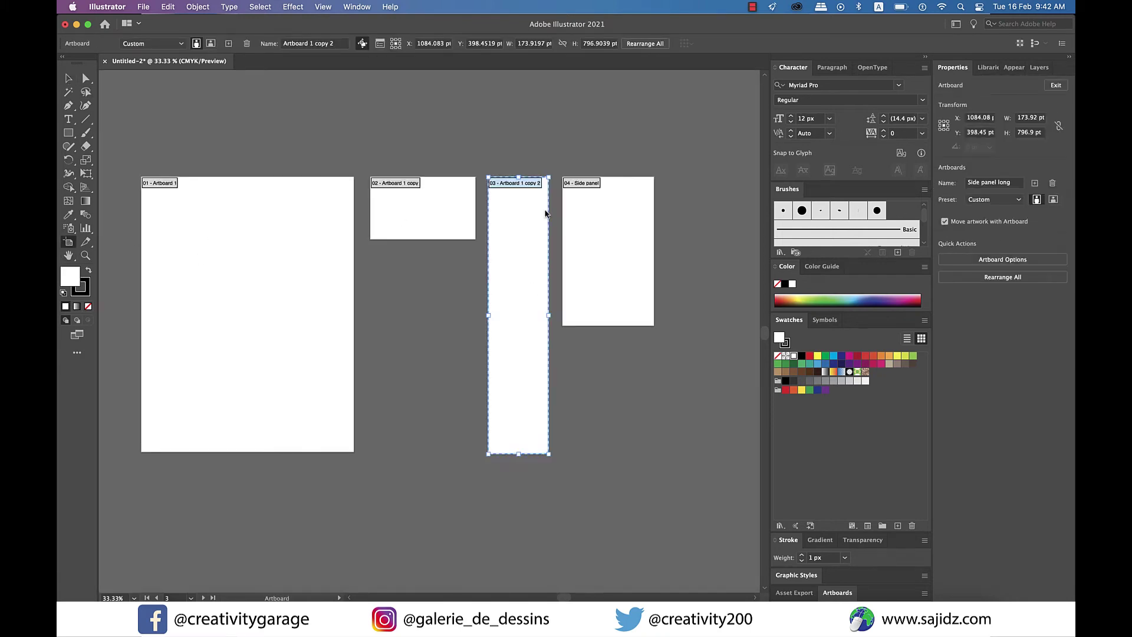
pyautogui.press('Return')
# - Name the card-sized second artboard 'Visiting Card'
pyautogui.click(432, 234)
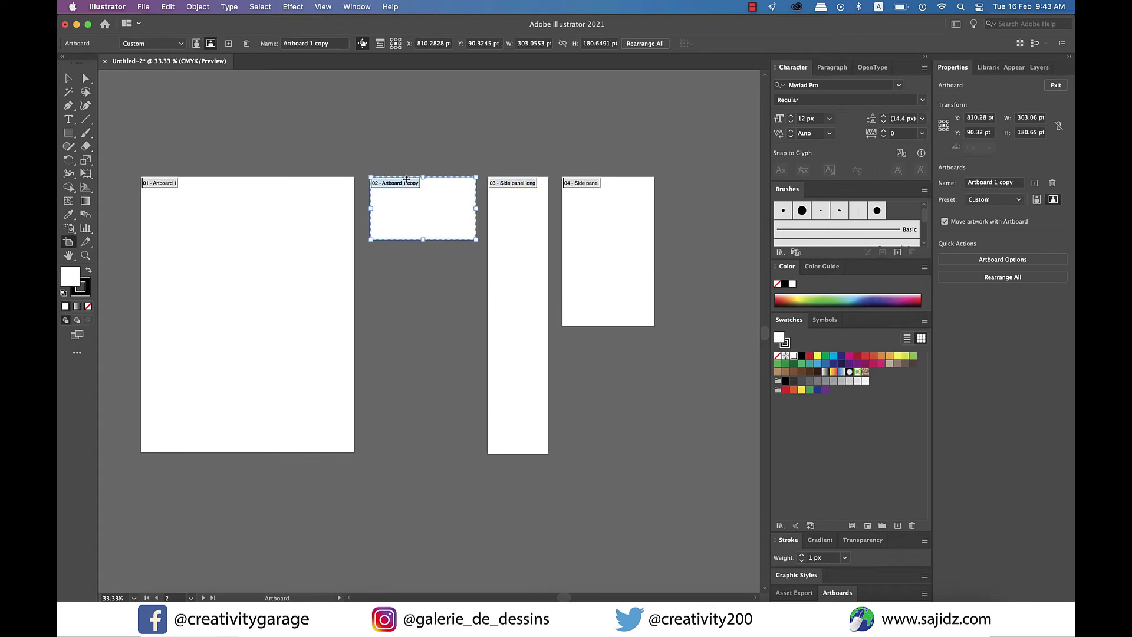
pyautogui.write('Visiting Card')
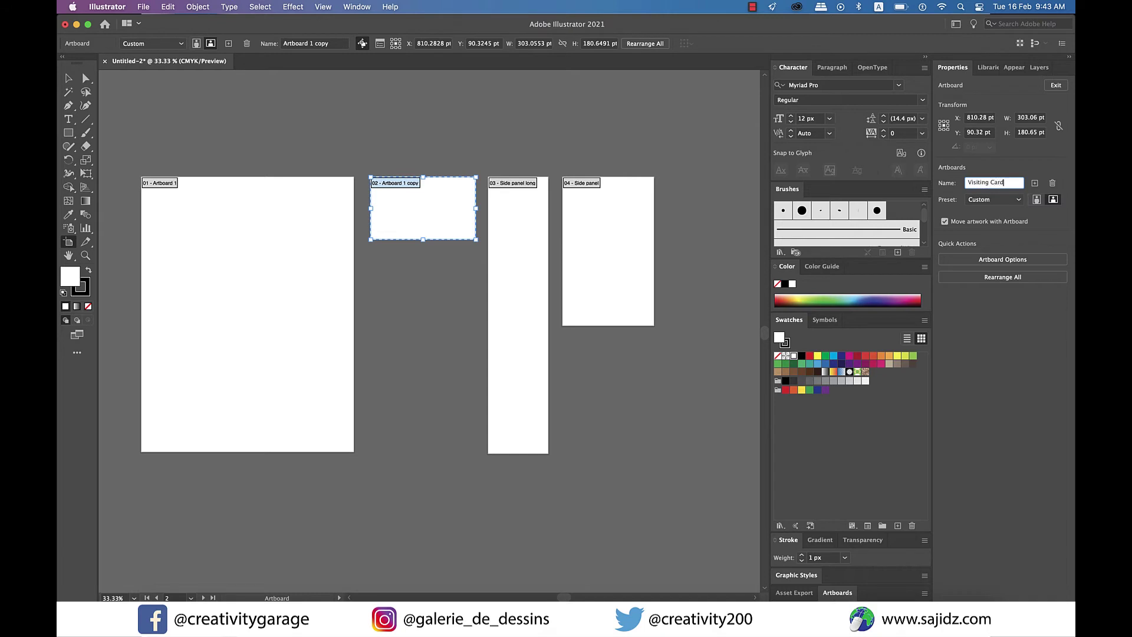
pyautogui.press('Return')
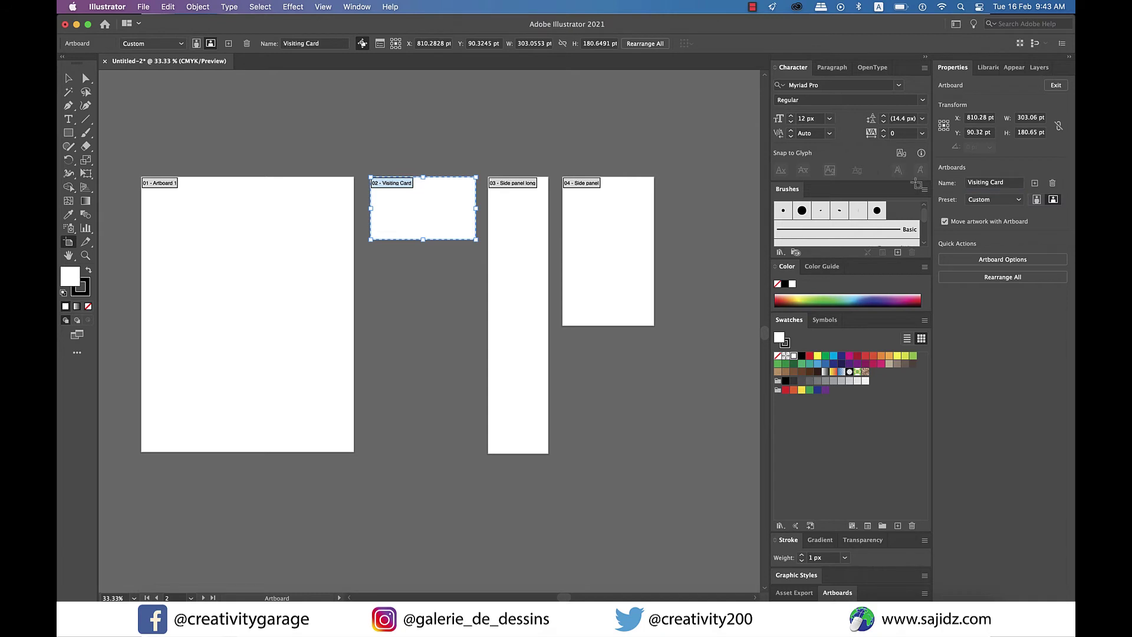
# - Name the first letter-size artboard 'Letterhead' and deselect all artboards
pyautogui.click(159, 184)
pyautogui.write('Letterhead')
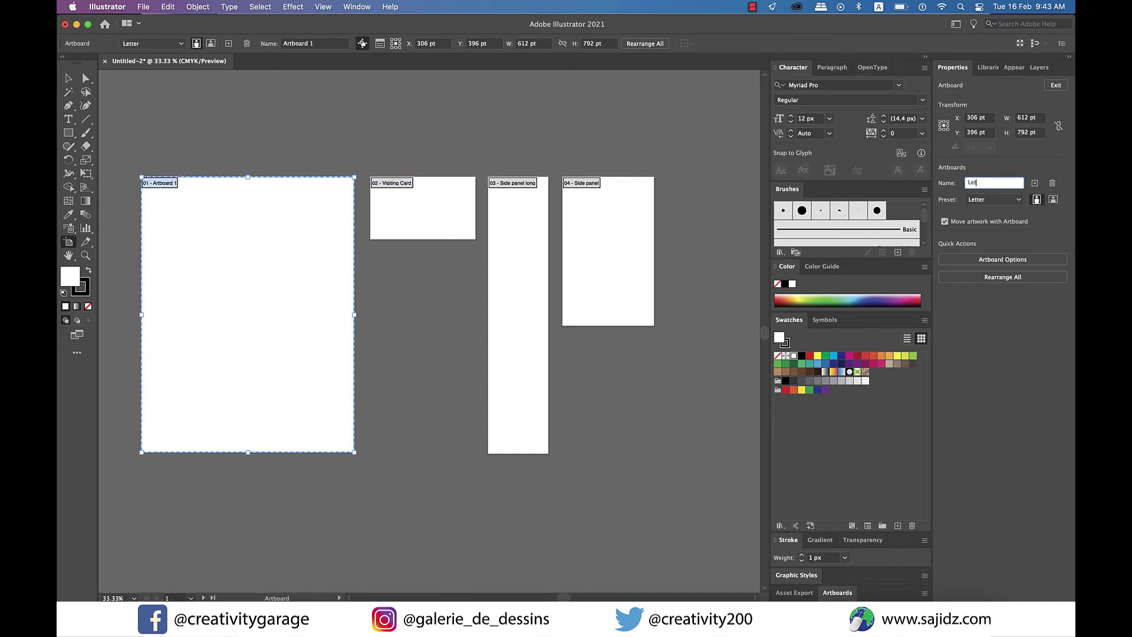
pyautogui.press('Return')
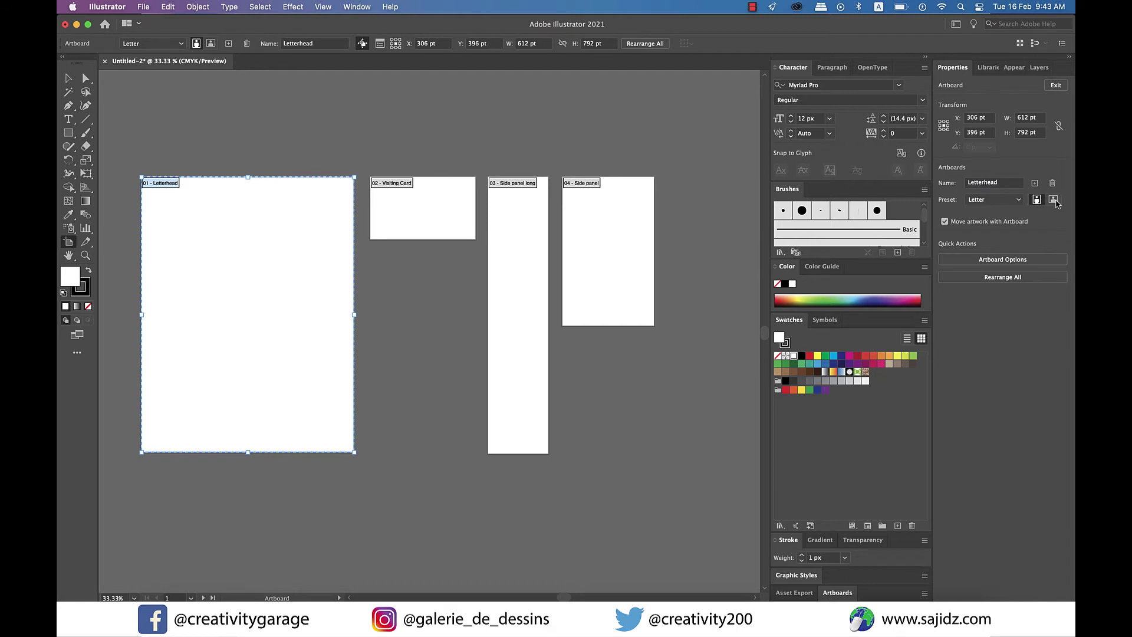
pyautogui.click(462, 151)
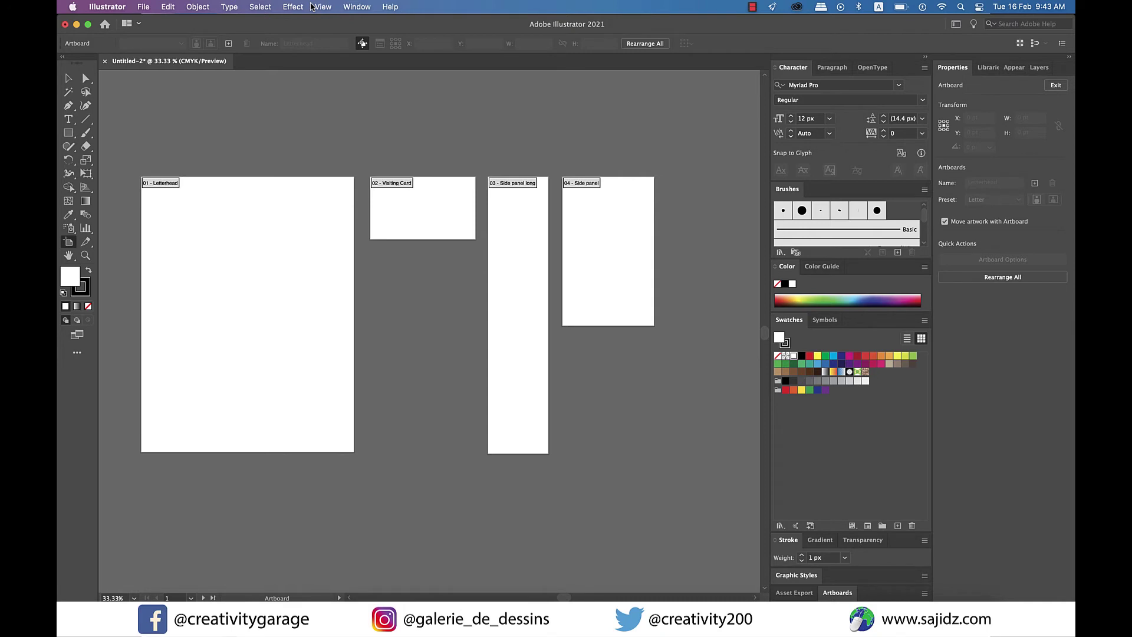
# - Exit artboard editing, fit the view, and jump to artboard 1 from the number list
pyautogui.press('Escape')
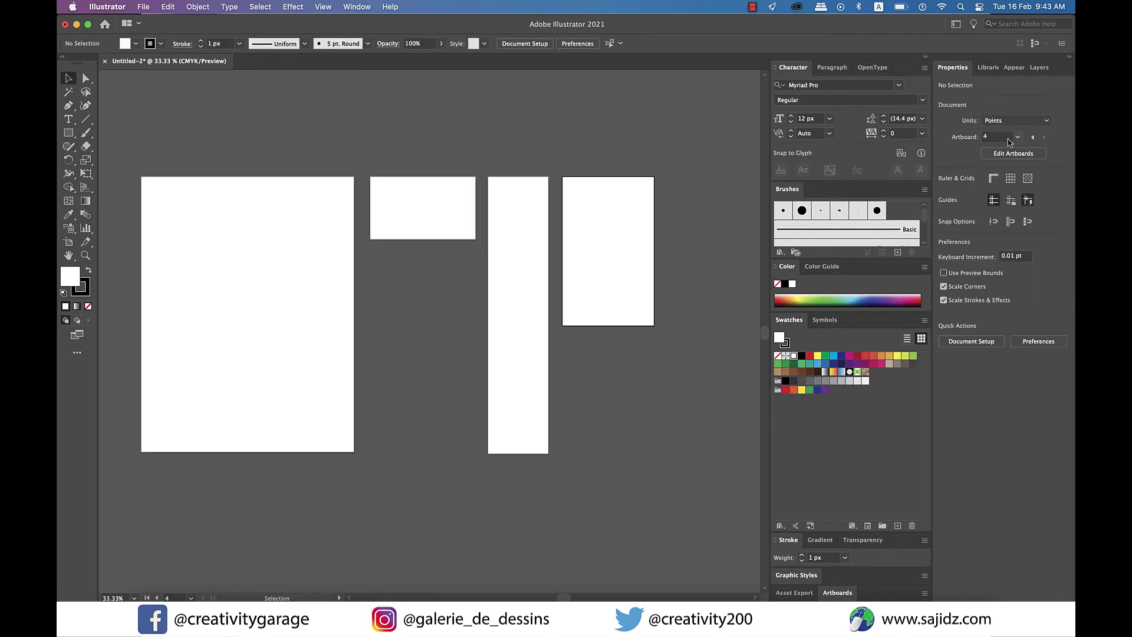
pyautogui.press('super+0')
pyautogui.click(1016, 137)
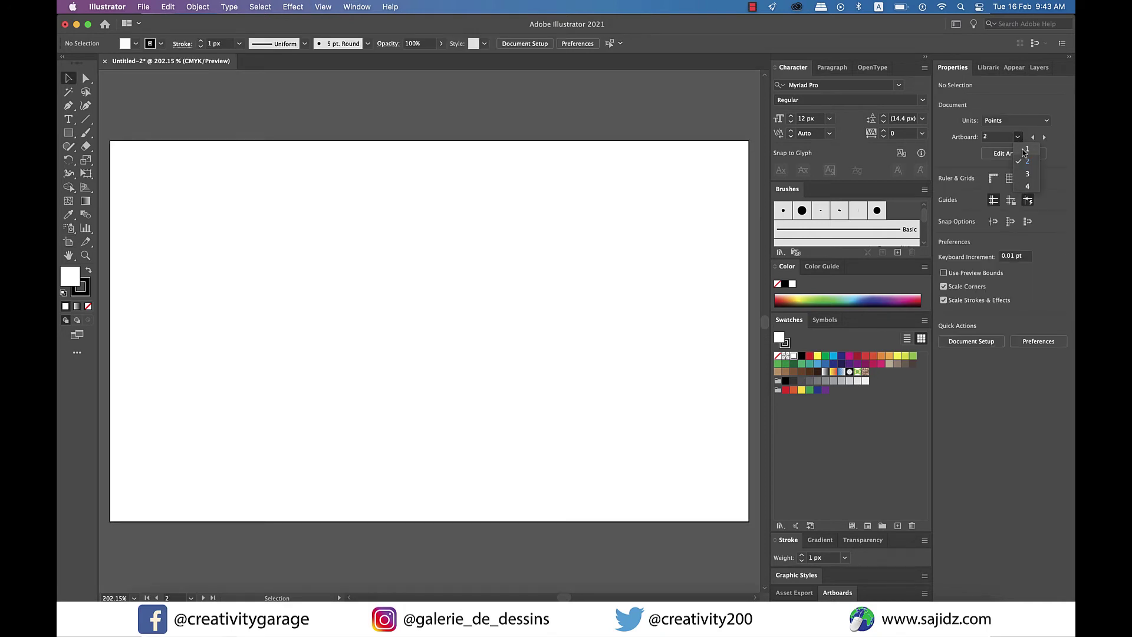
pyautogui.click(1026, 148)
# - Jump to artboard 4, Side panel, then step back through the artboards to Letterhead
pyautogui.click(1017, 137)
pyautogui.click(1032, 186)
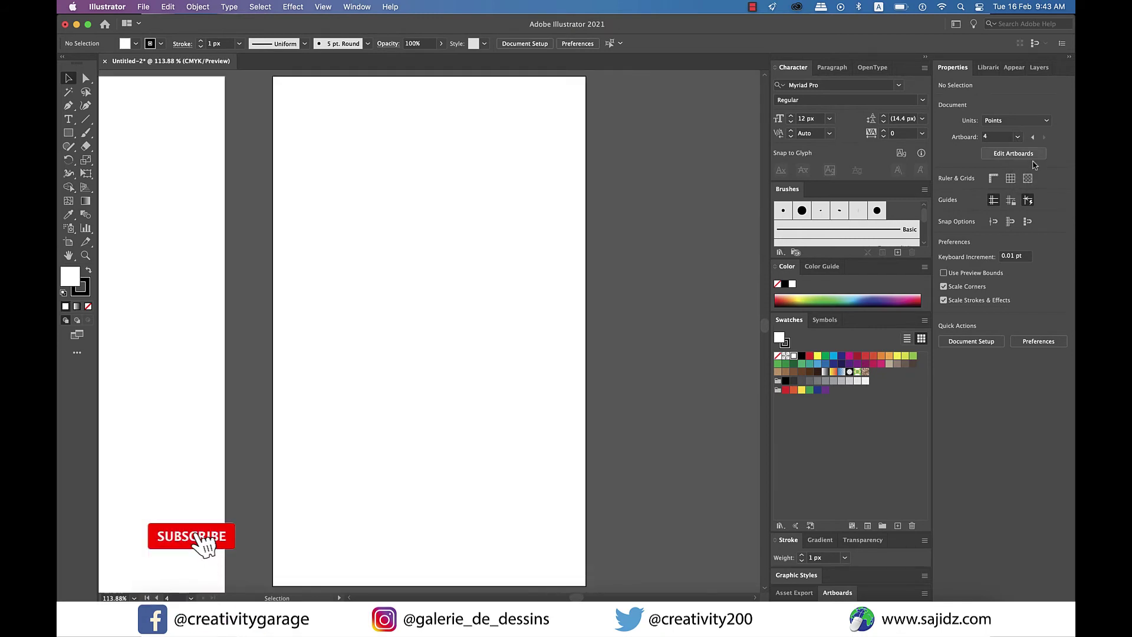
pyautogui.click(1032, 137)
pyautogui.click(1032, 137)
pyautogui.click(1032, 137)
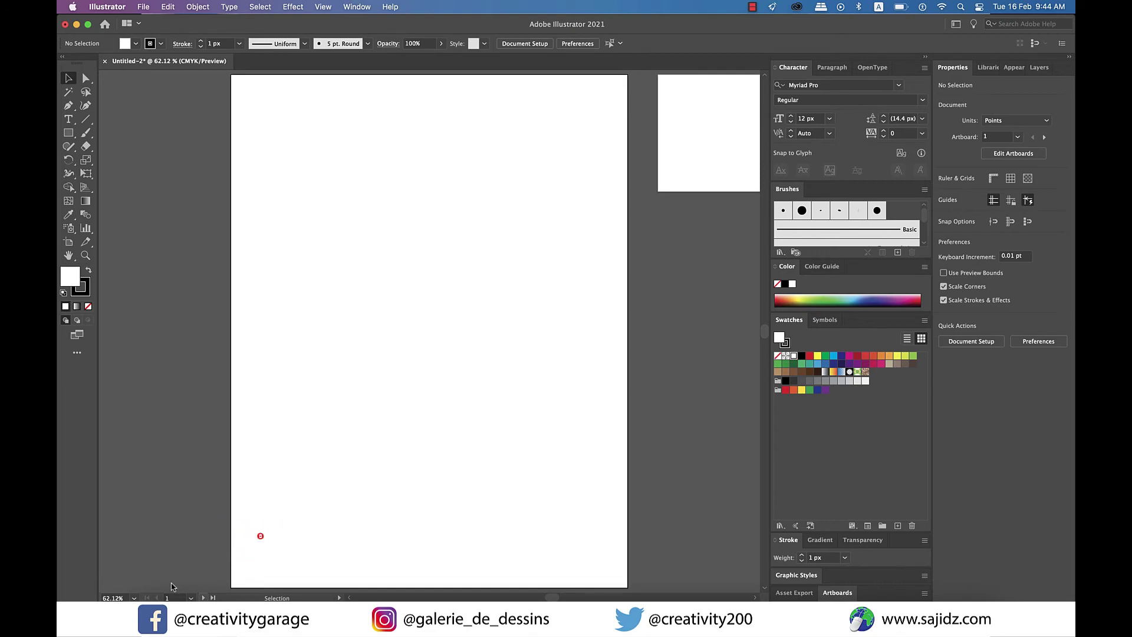
pyautogui.click(191, 597)
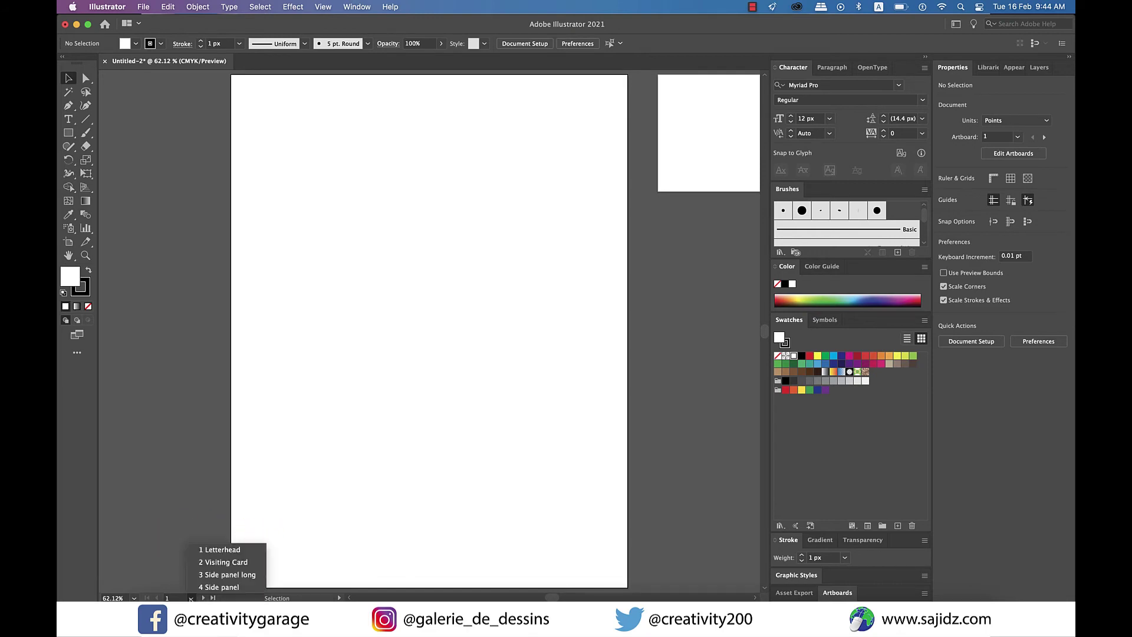
# - Visit the Visiting Card, Side panel long and Side panel artboards from the status-bar list
pyautogui.click(229, 563)
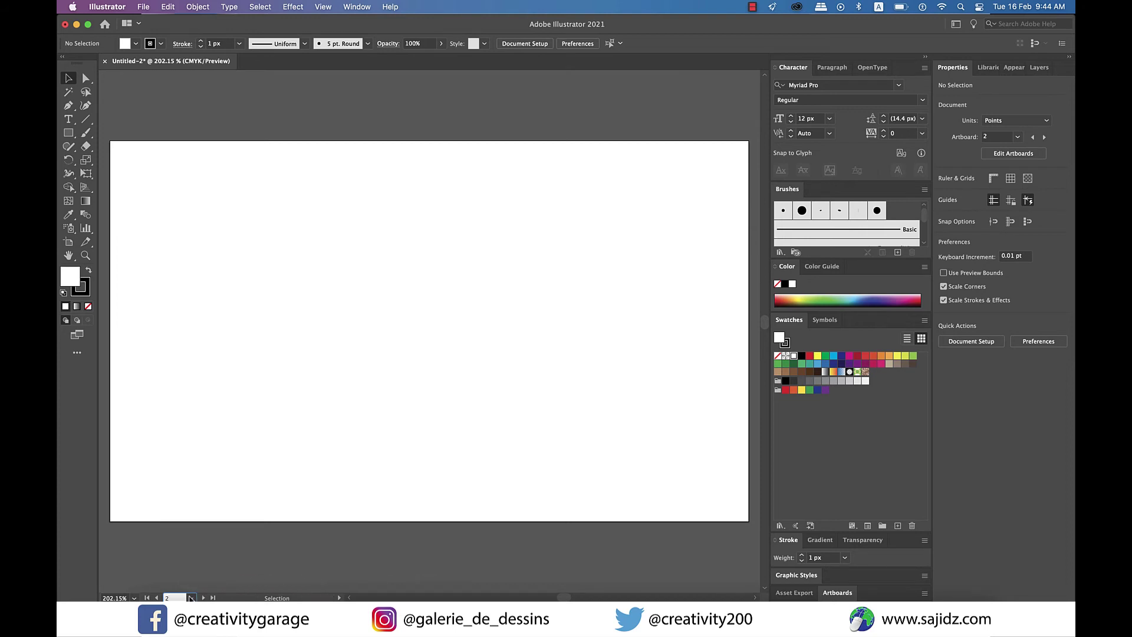
pyautogui.click(190, 598)
pyautogui.click(231, 575)
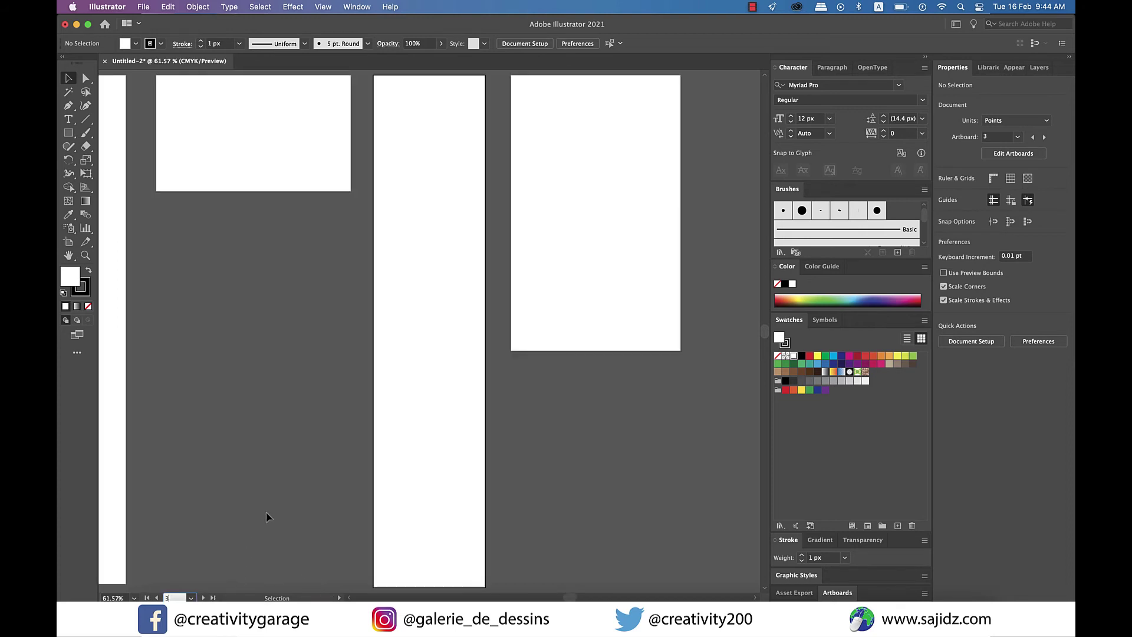
pyautogui.click(202, 597)
# - Use the zoom list to fit the artboard on screen, then zoom to 25%
pyautogui.click(134, 598)
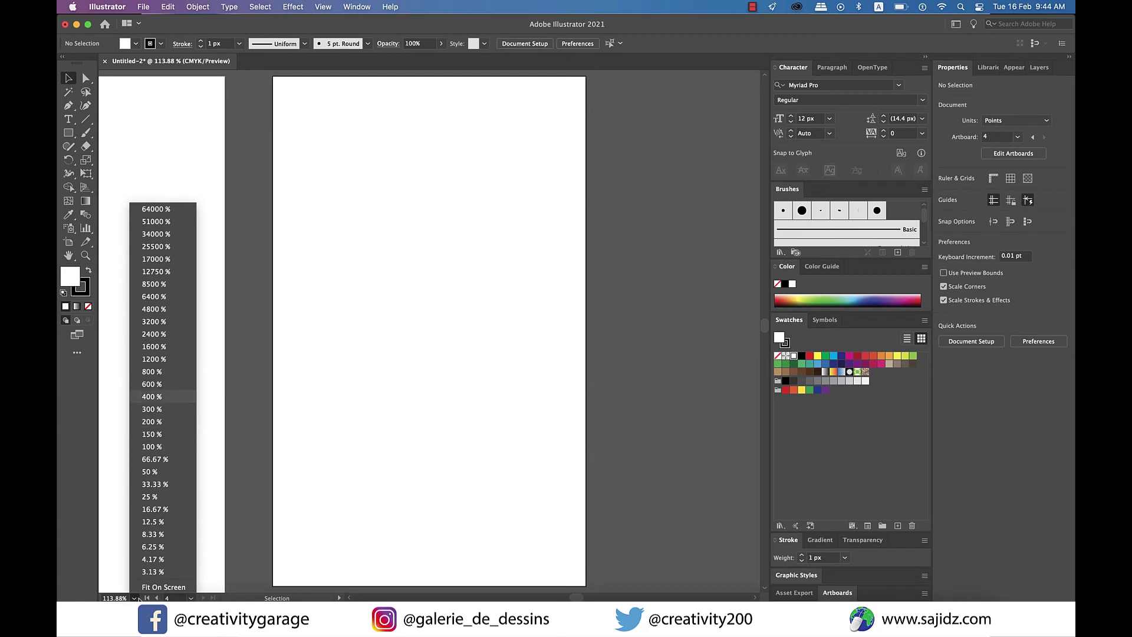
pyautogui.click(170, 588)
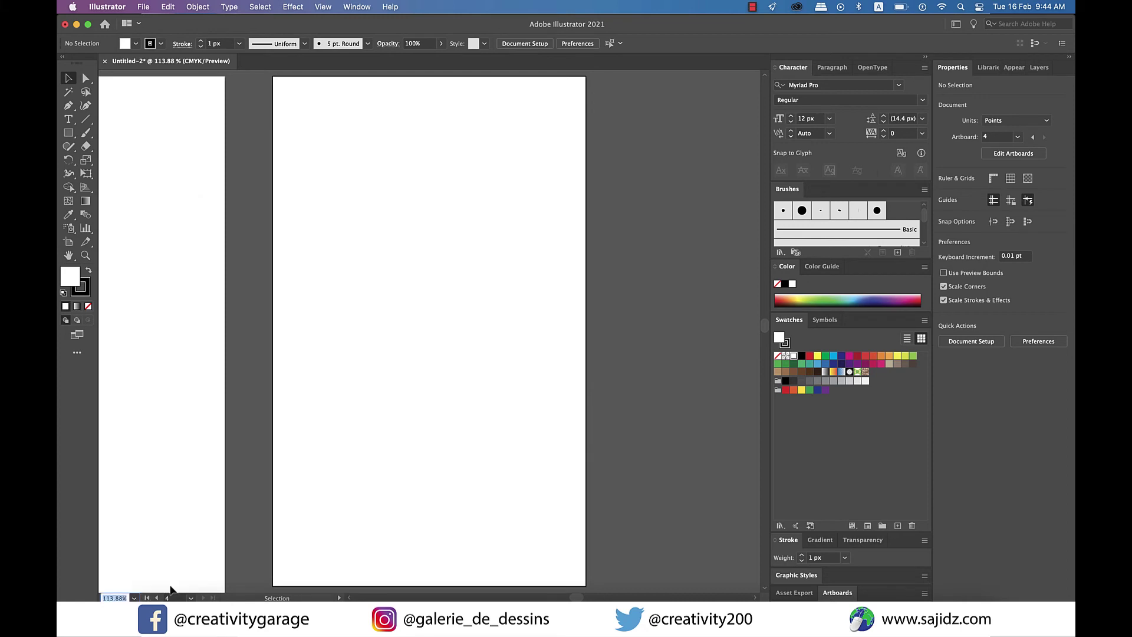
pyautogui.click(135, 598)
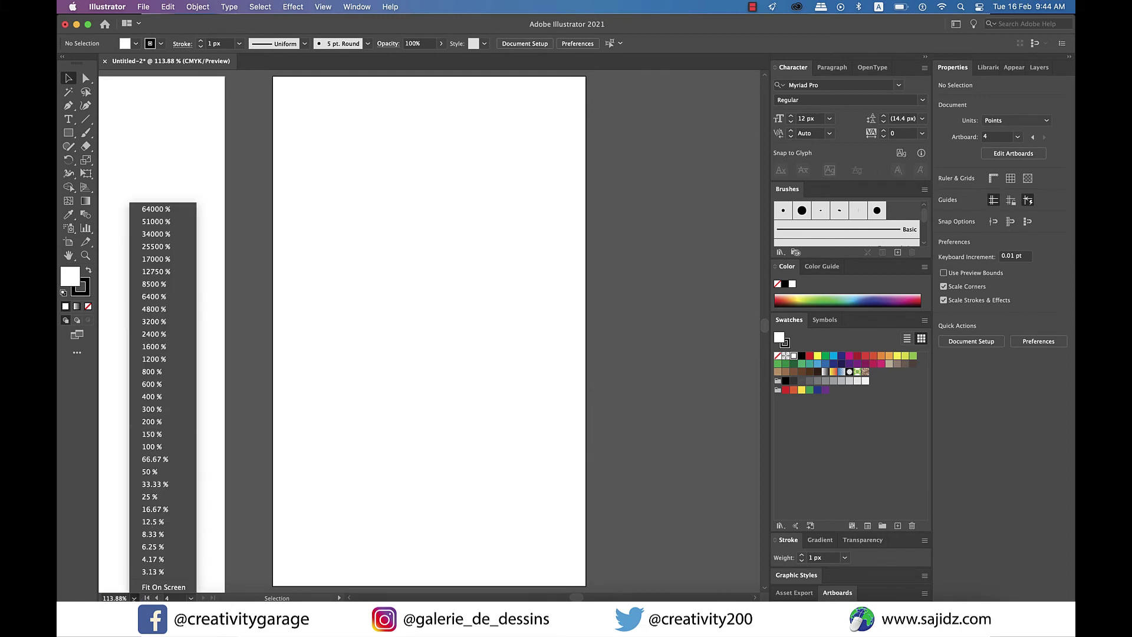
pyautogui.click(158, 496)
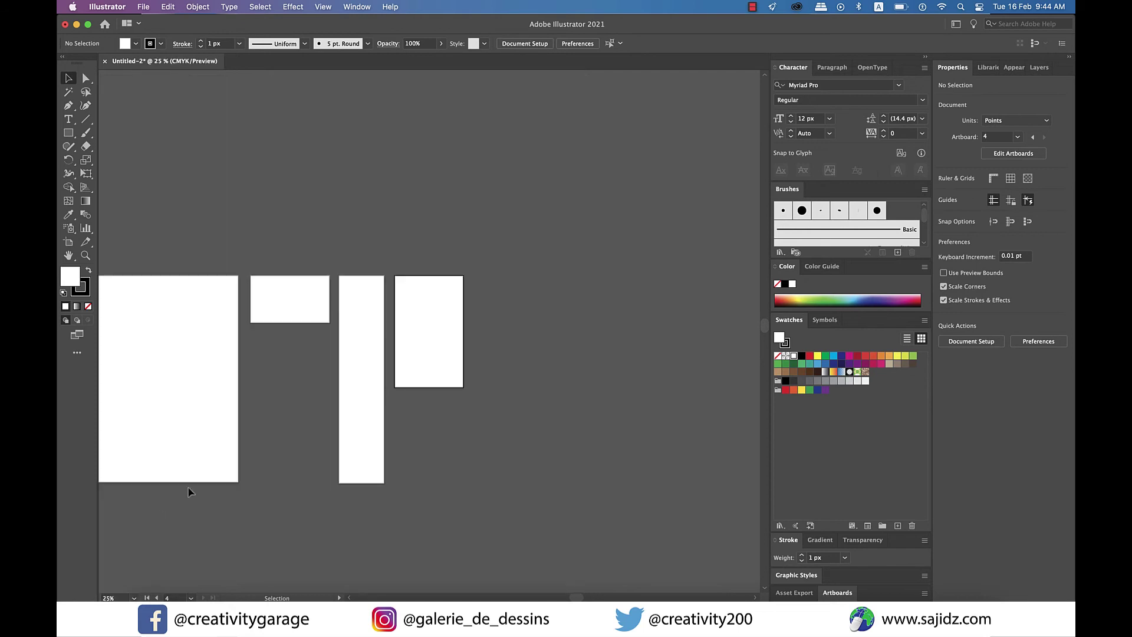
# - Fit the current artboard in the window, then fit all four artboards in the window
pyautogui.click(323, 7)
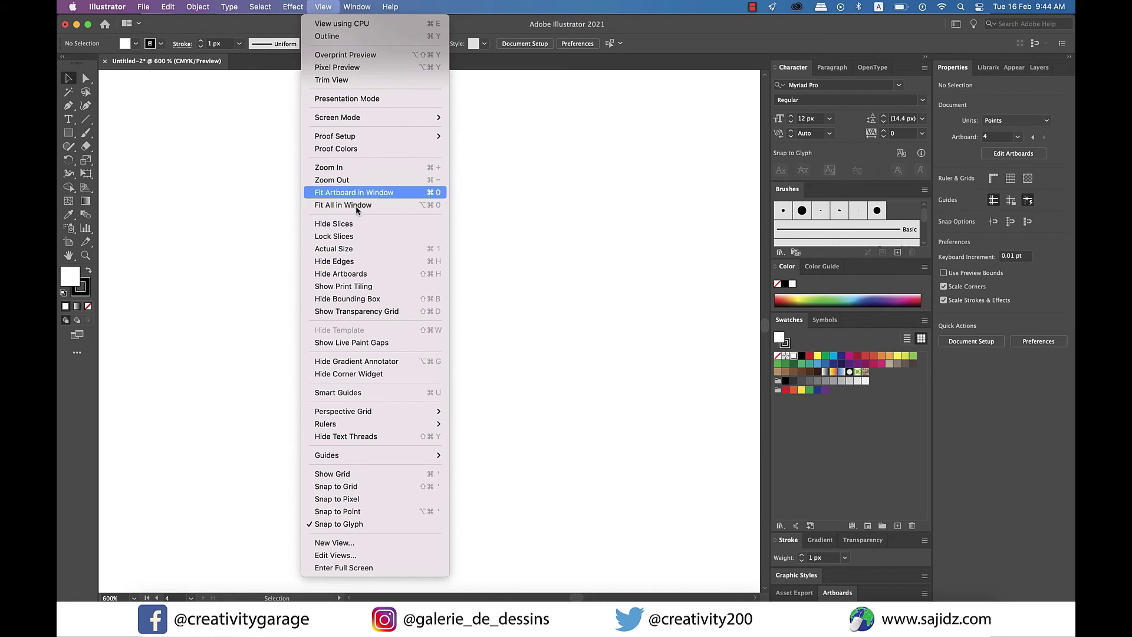
pyautogui.click(388, 195)
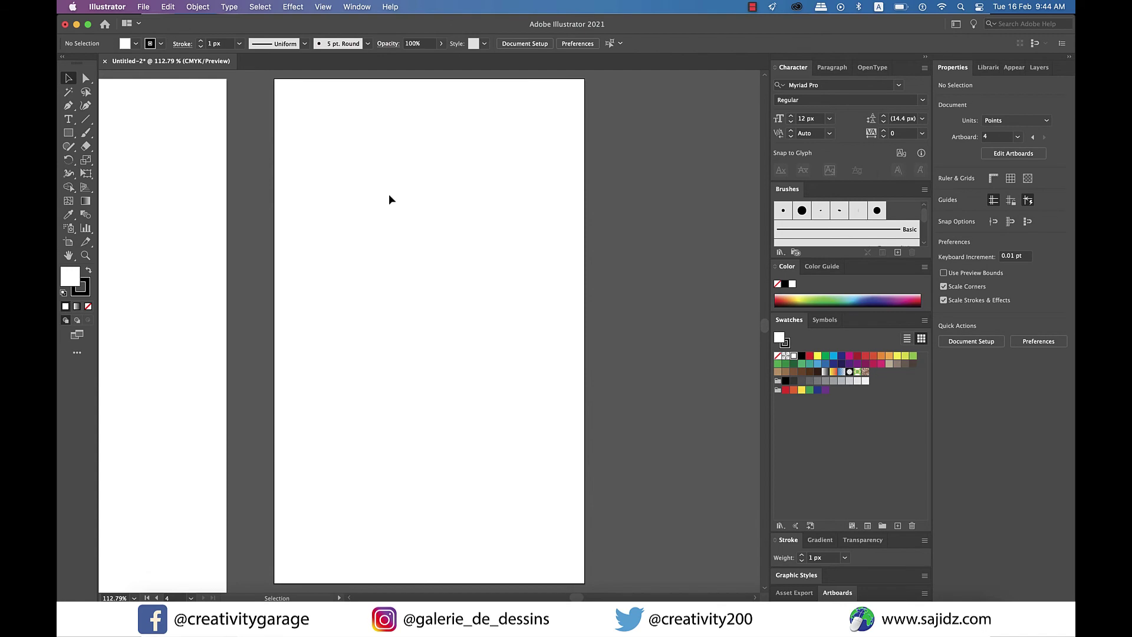
pyautogui.click(318, 7)
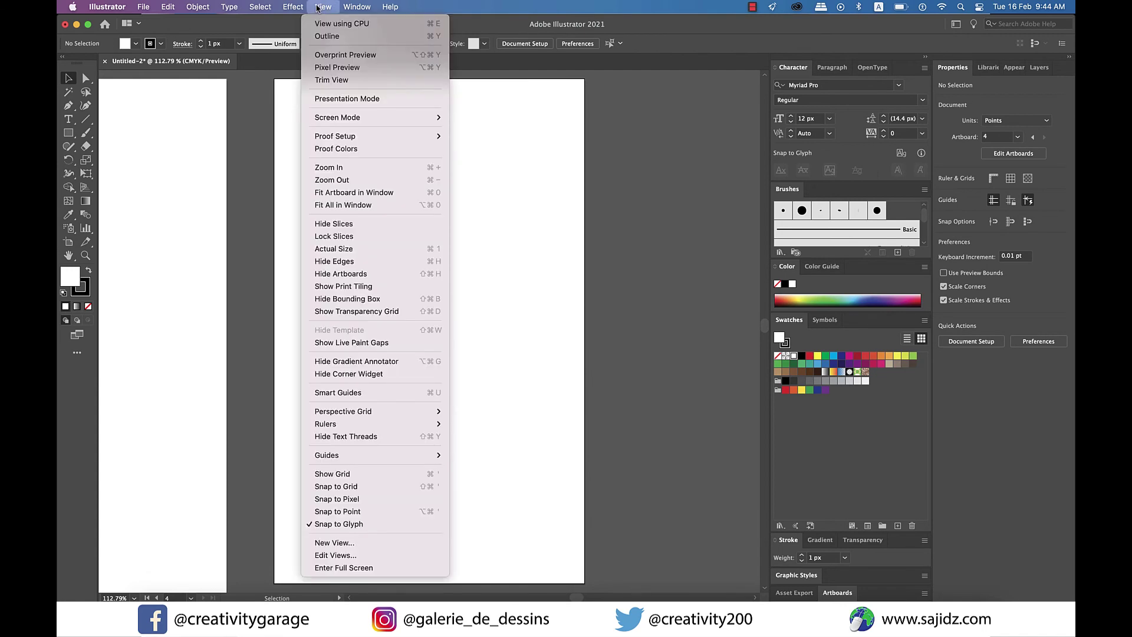
pyautogui.click(358, 207)
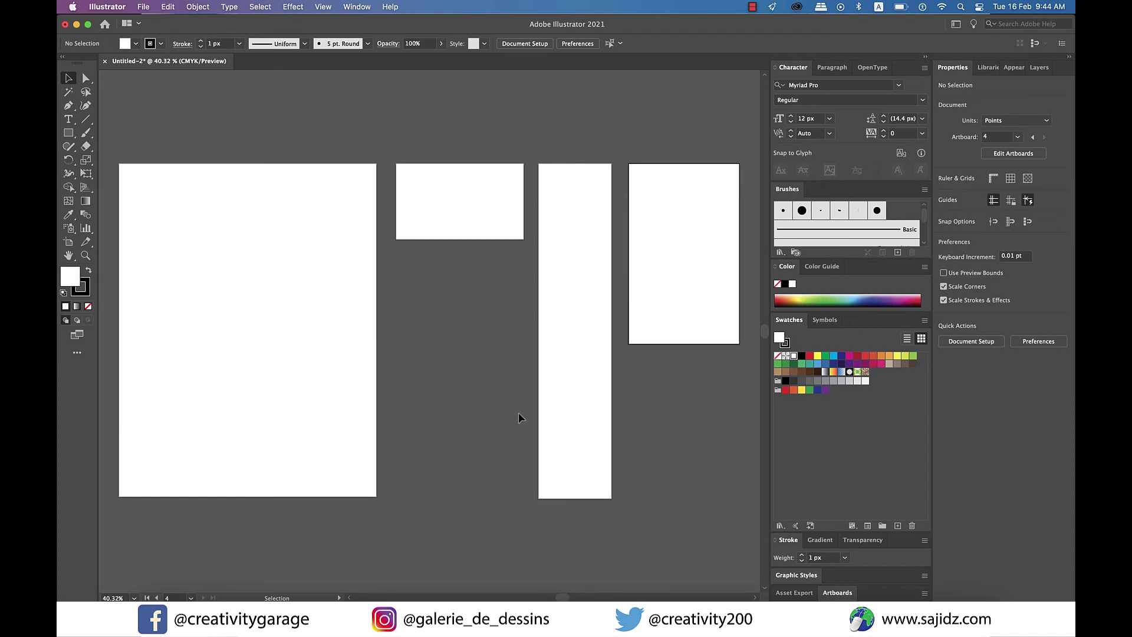
# - Review the Side panel artboard options unchanged, then open Rearrange All Artboards
pyautogui.hotkey('shift', 'o')
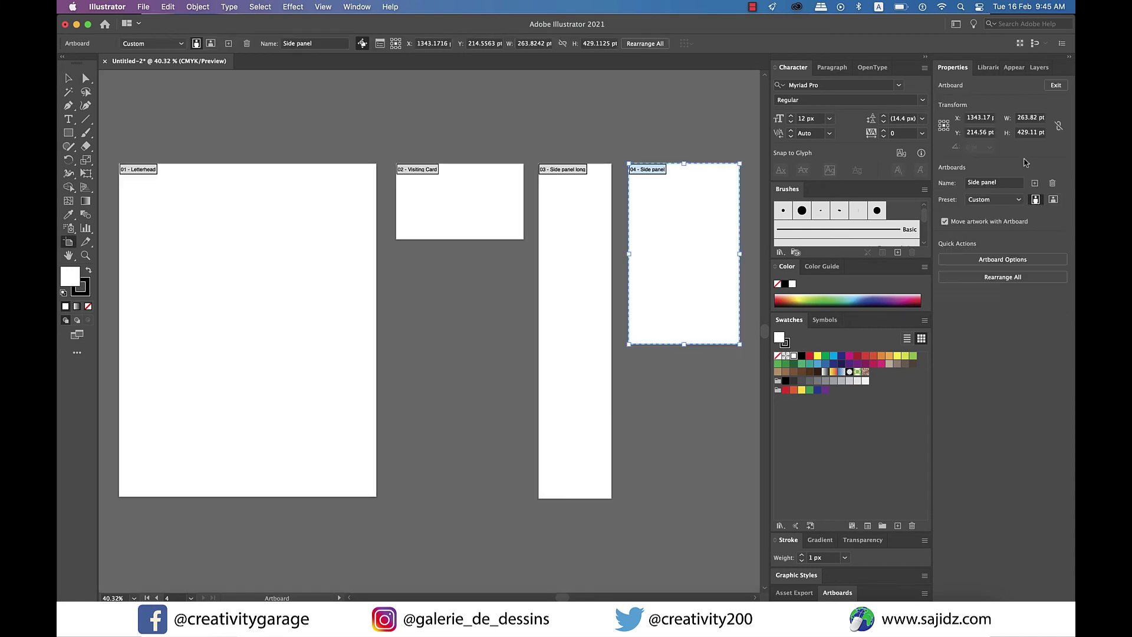
pyautogui.click(1003, 260)
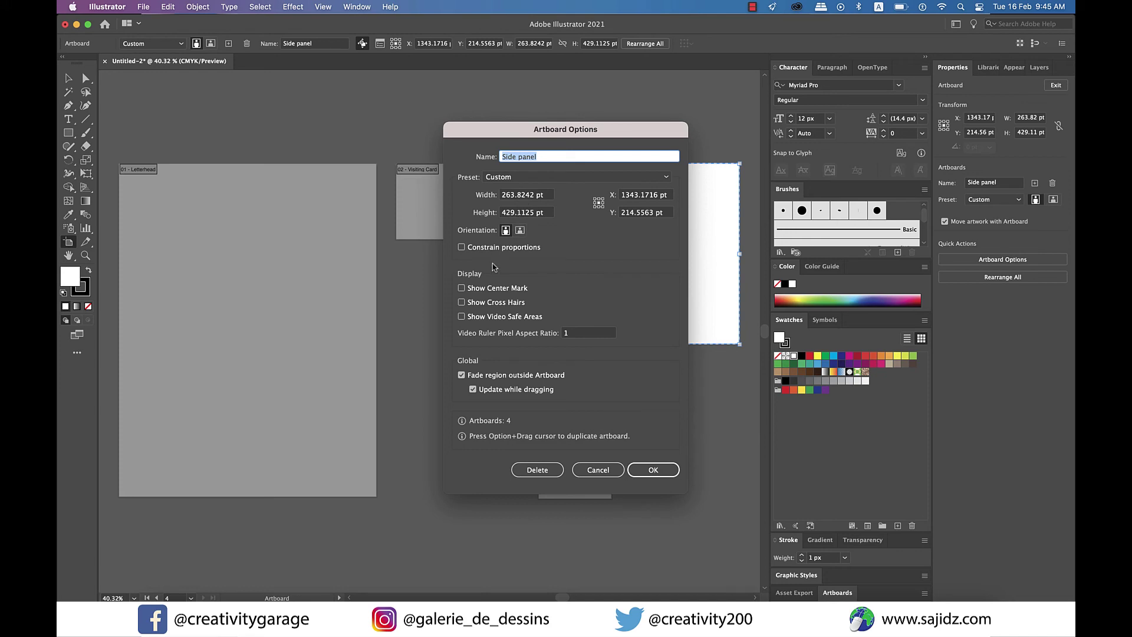
pyautogui.click(653, 475)
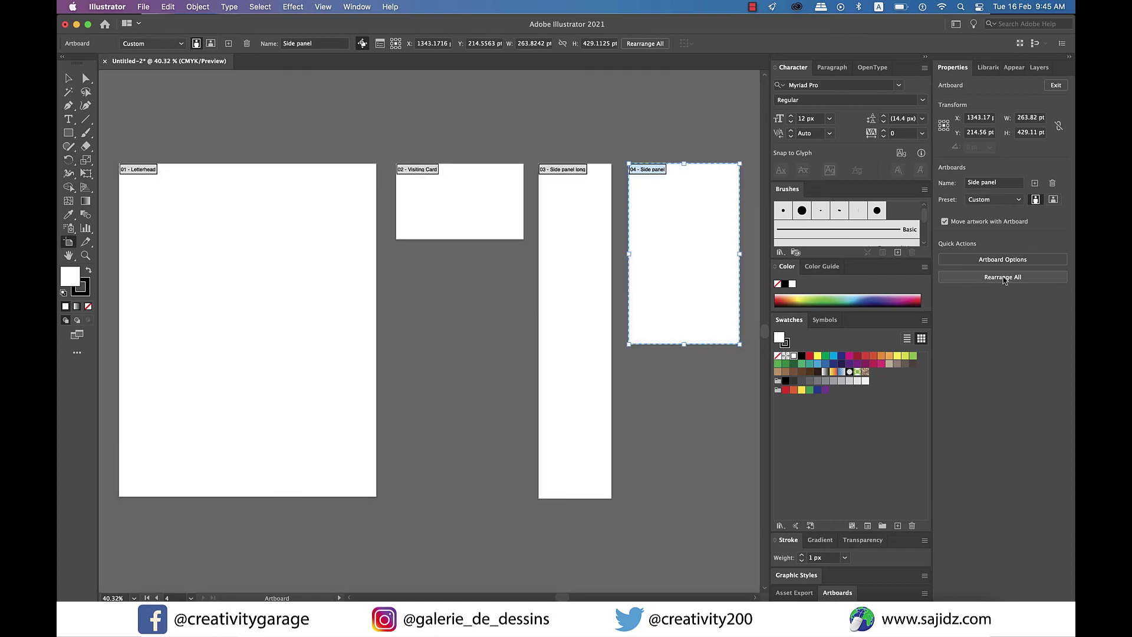
pyautogui.click(1002, 277)
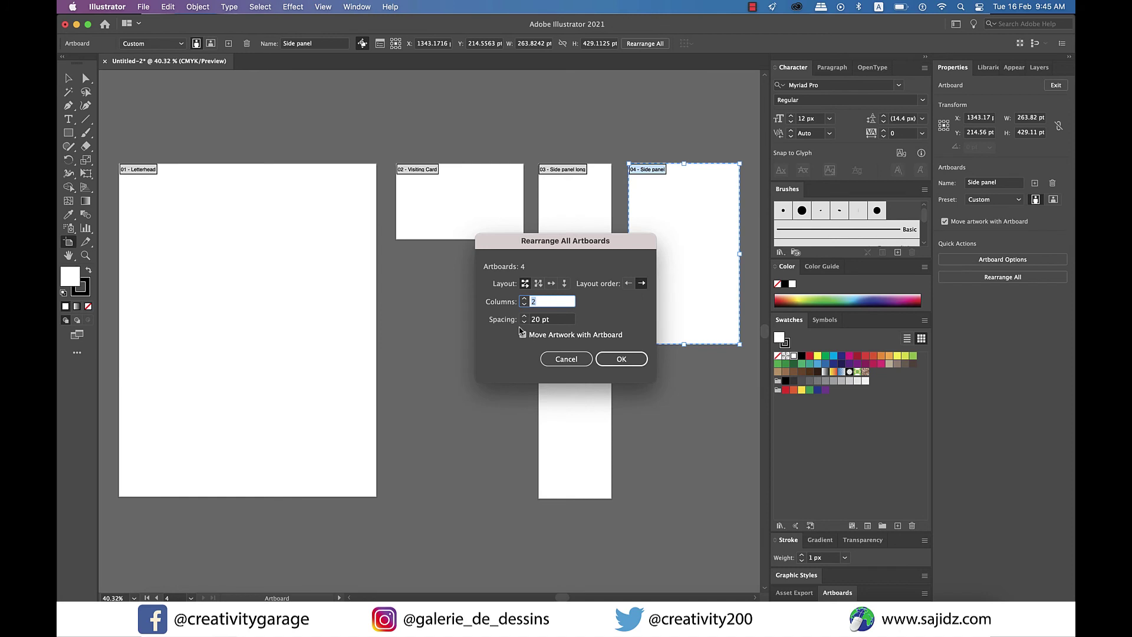
# - Try a two-column grid, then stack the artboards in a single column
pyautogui.click(522, 333)
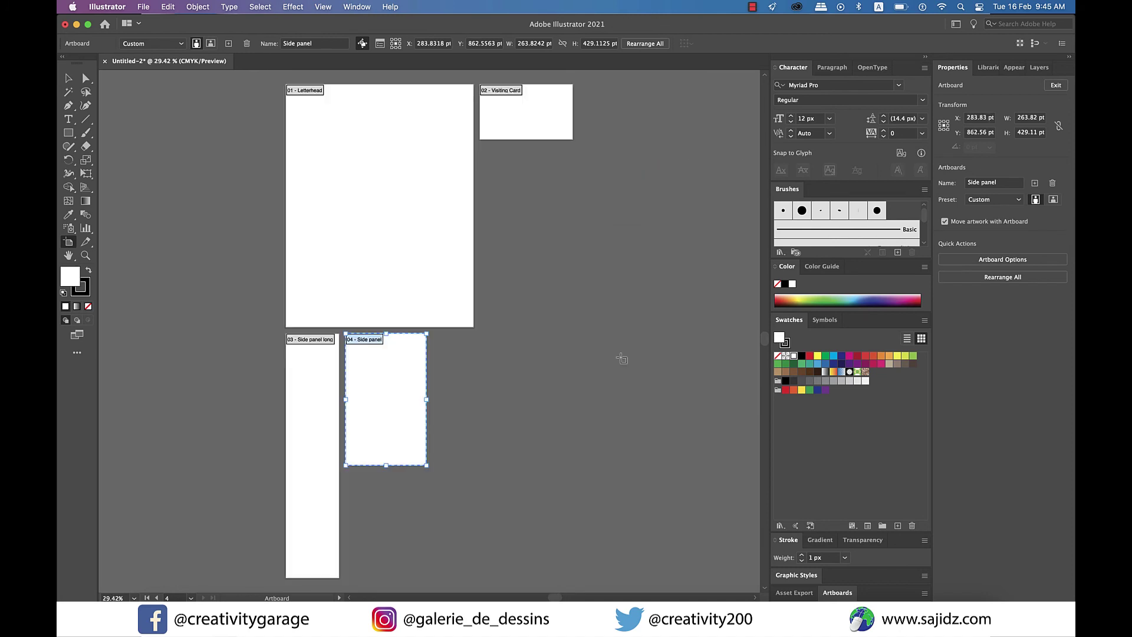
pyautogui.click(524, 304)
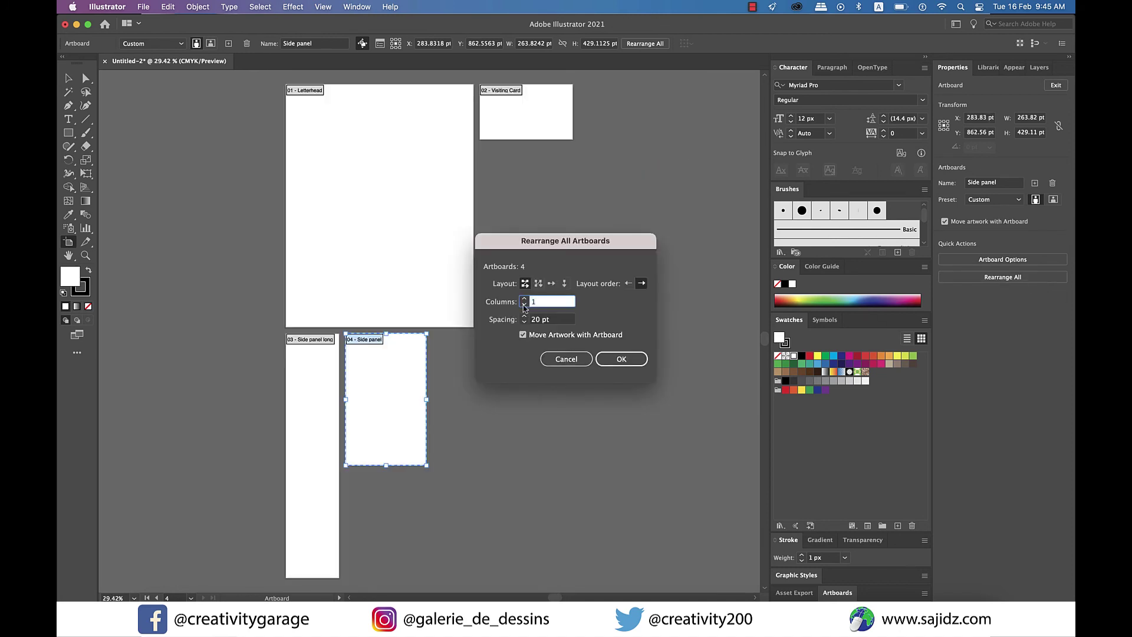
pyautogui.click(621, 359)
# - Rearrange the artboards in a grid by column with 3 rows
pyautogui.click(1002, 277)
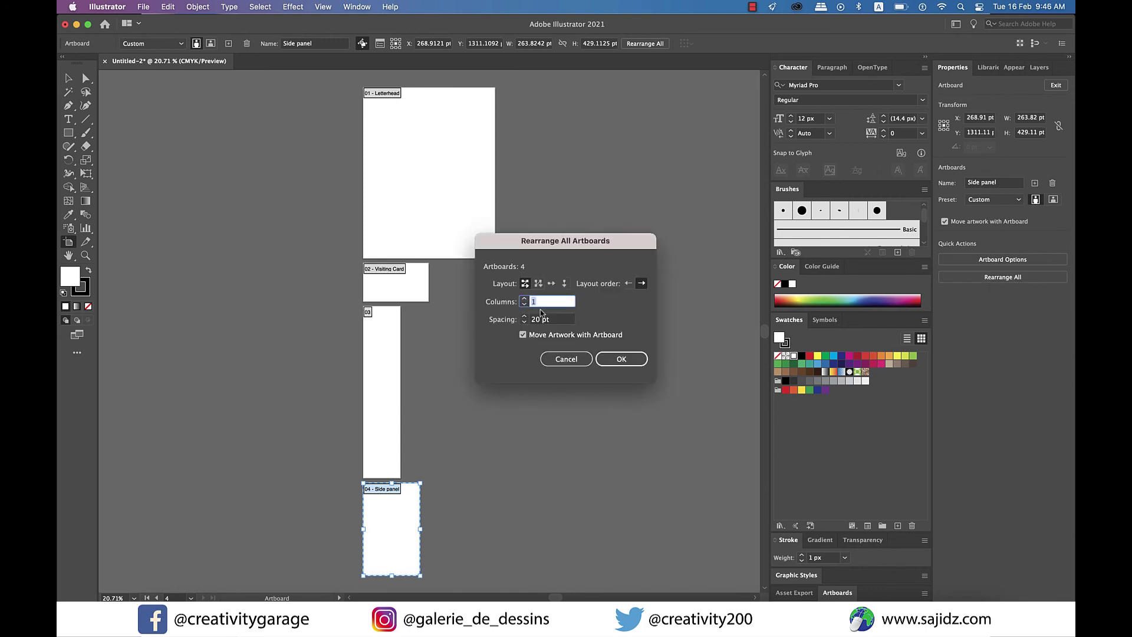
pyautogui.click(537, 283)
pyautogui.click(523, 299)
pyautogui.click(618, 359)
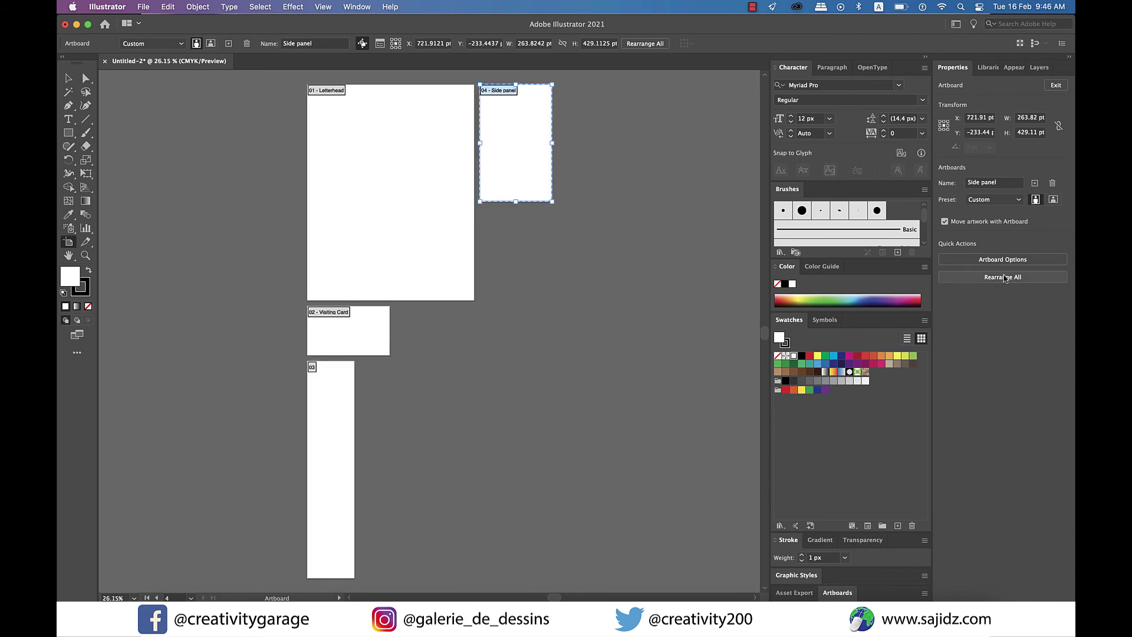
# - Arrange the artboards by row, right to left, in 3 columns with 20 pt spacing
pyautogui.click(970, 277)
pyautogui.click(551, 284)
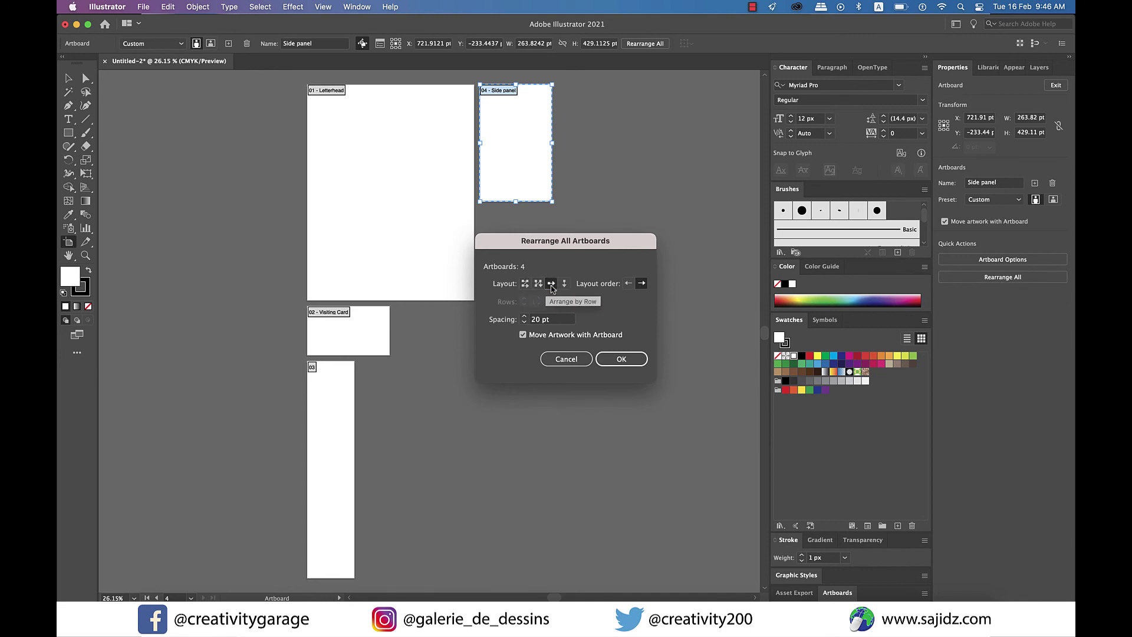
pyautogui.click(628, 284)
pyautogui.click(524, 283)
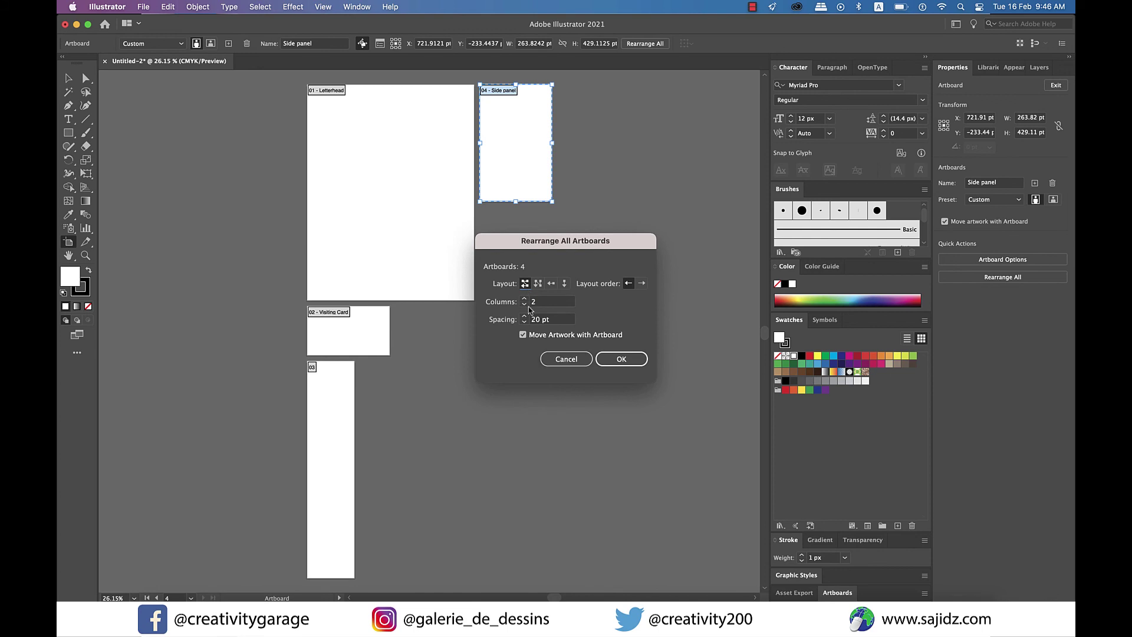
pyautogui.click(551, 301)
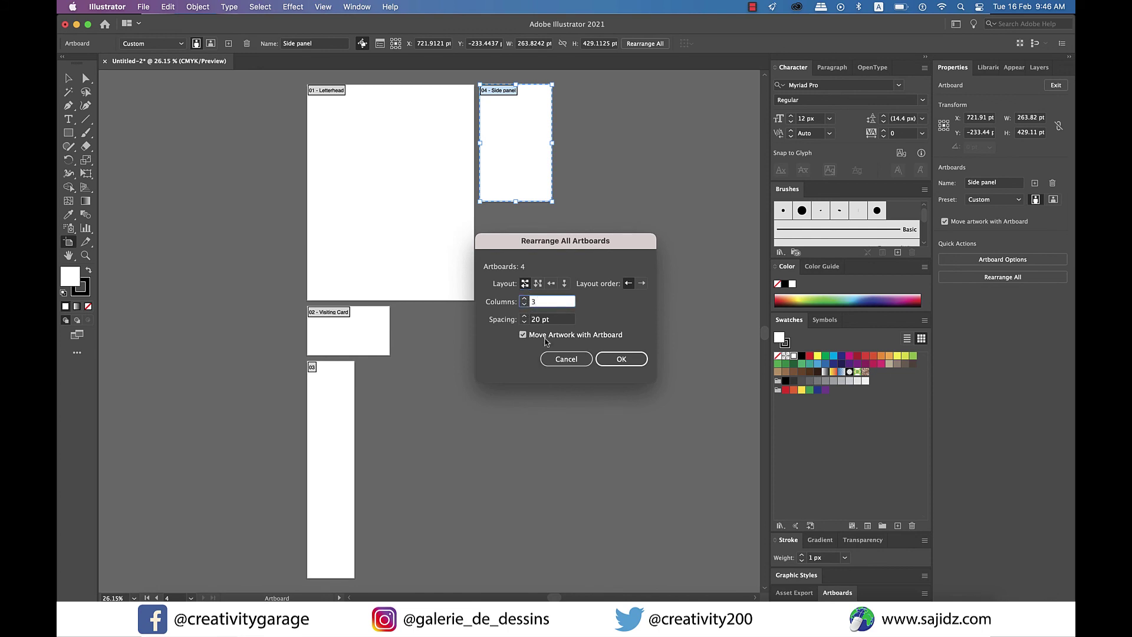
pyautogui.click(524, 322)
pyautogui.click(620, 359)
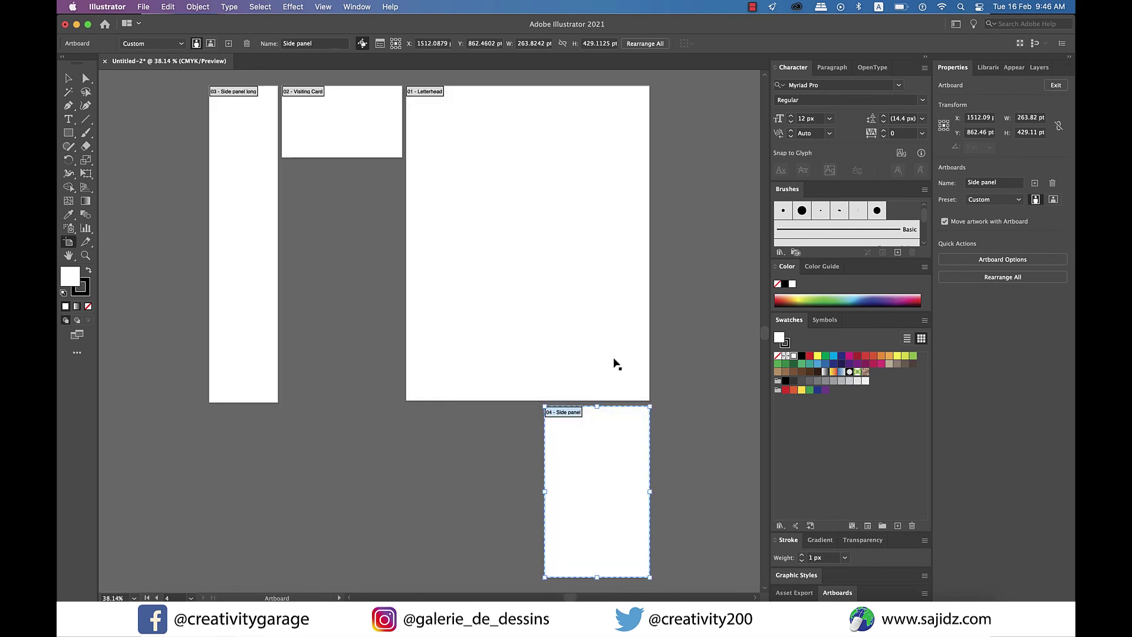
pyautogui.click(575, 363)
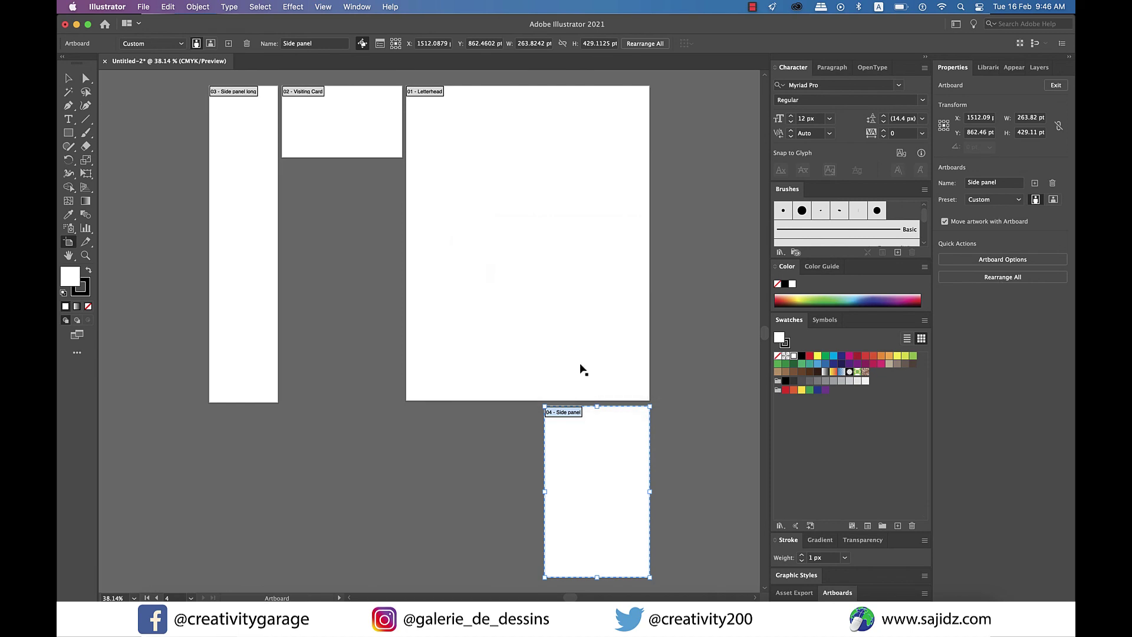